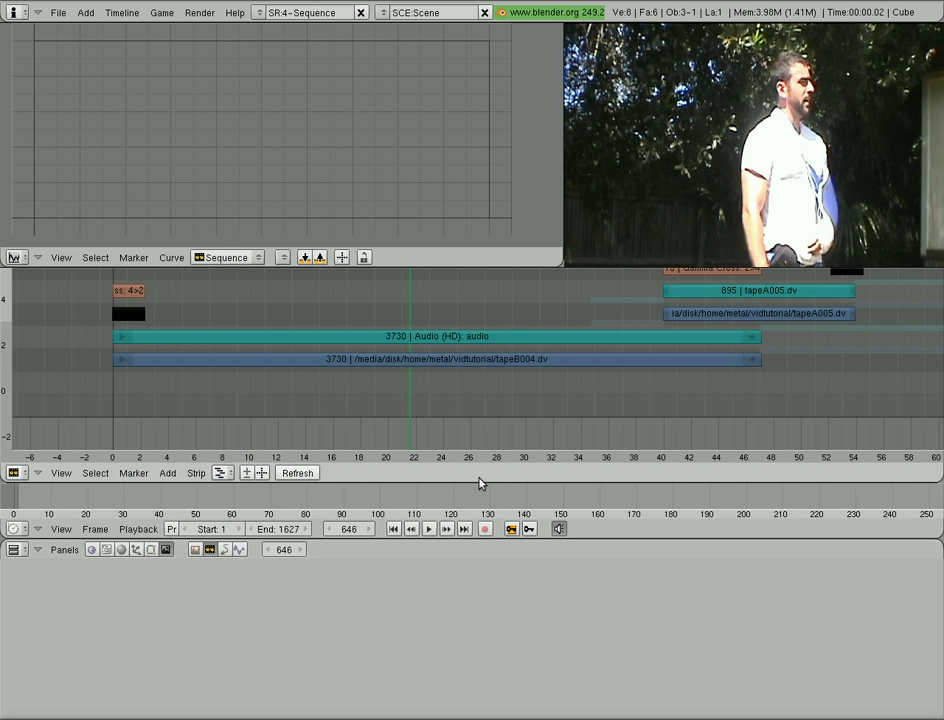
Step: Select the audio strip so its properties are shown
middle_click_drag(489, 309, 476, 352)
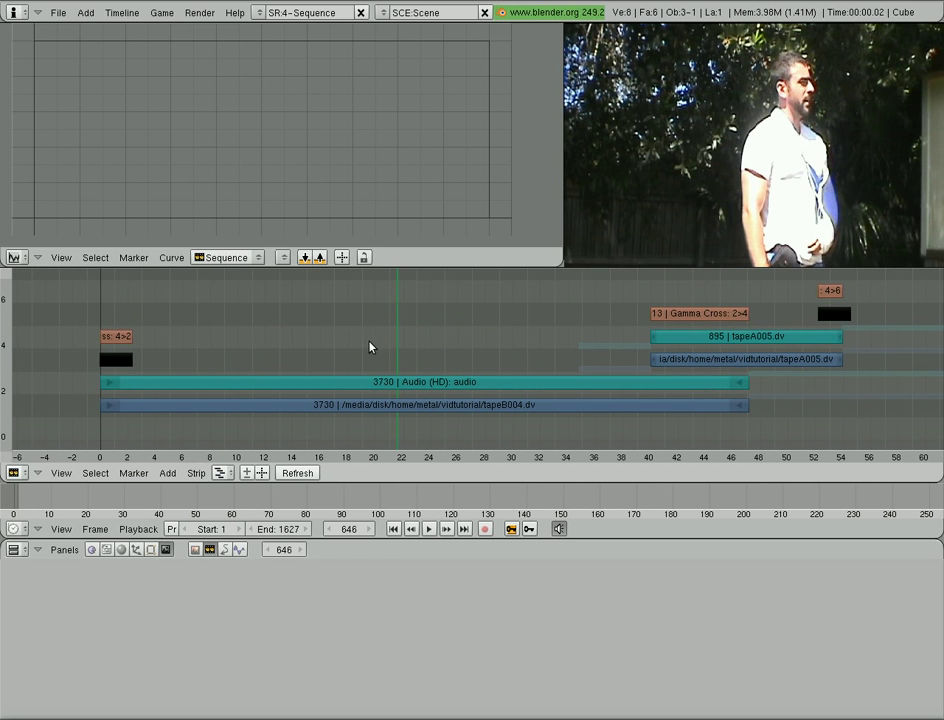
mouse_move(362, 353)
middle_mouse_down()
mouse_move(386, 333)
mouse_move(375, 343)
middle_mouse_up()
right_click(608, 374)
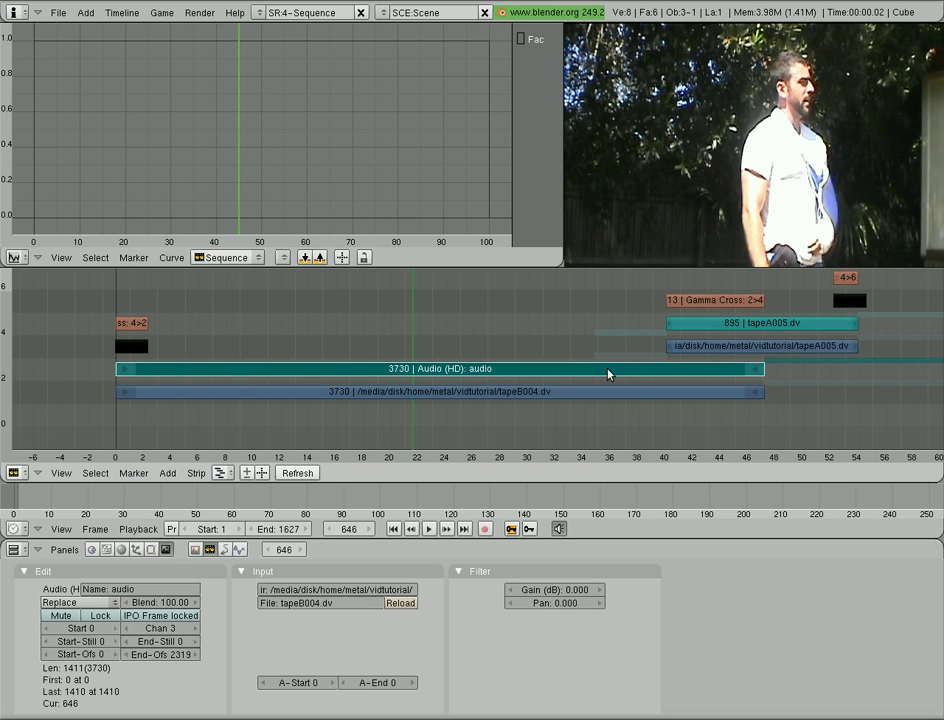
right_click(716, 323)
right_click(380, 370)
Step: Play the sequence from frame 1 and stop at frame 68
key("shift+Left")
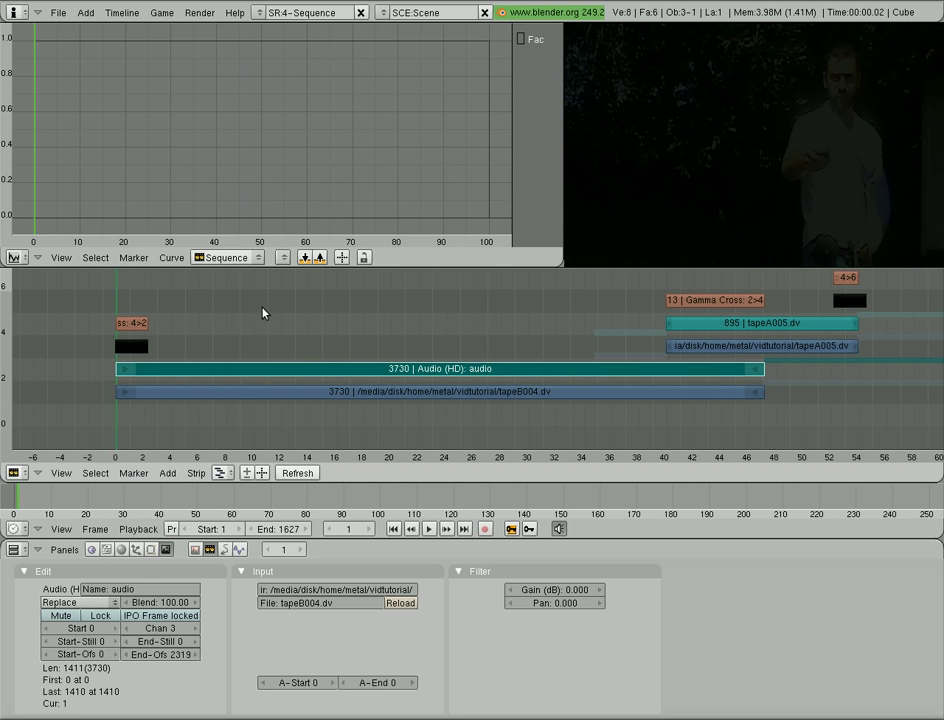
key("alt+a")
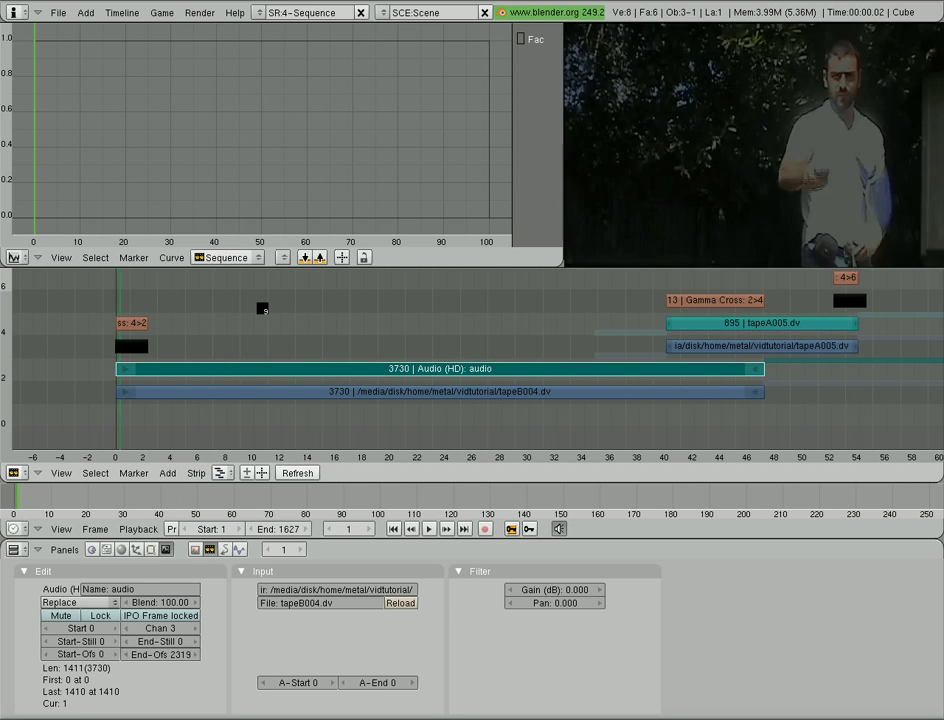
key("Escape")
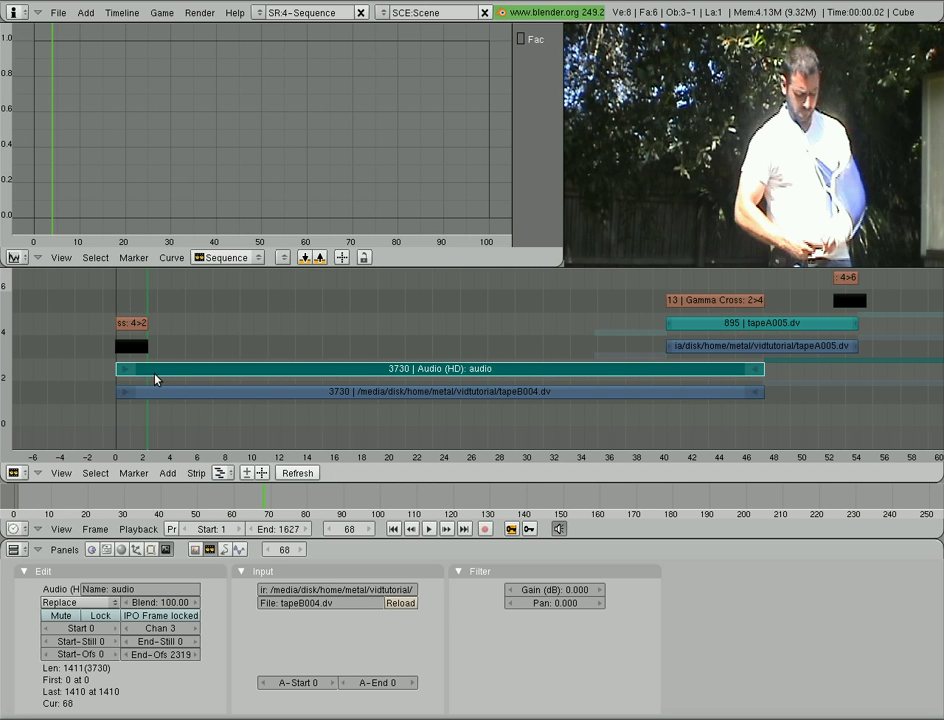
Step: Zoom the sequencer closely on the Gamma Cross and Color strips near frame 0
scroll(157, 388, "up", 3)
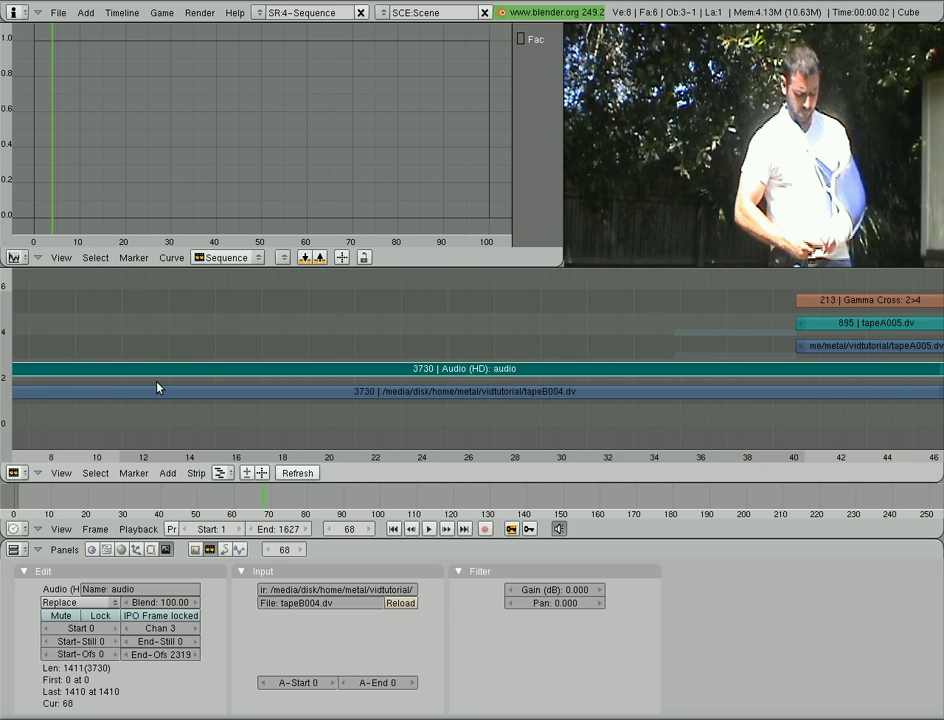
middle_click_drag(76, 353, 204, 325)
scroll(206, 329, "down", 5)
scroll(208, 330, "up", 8)
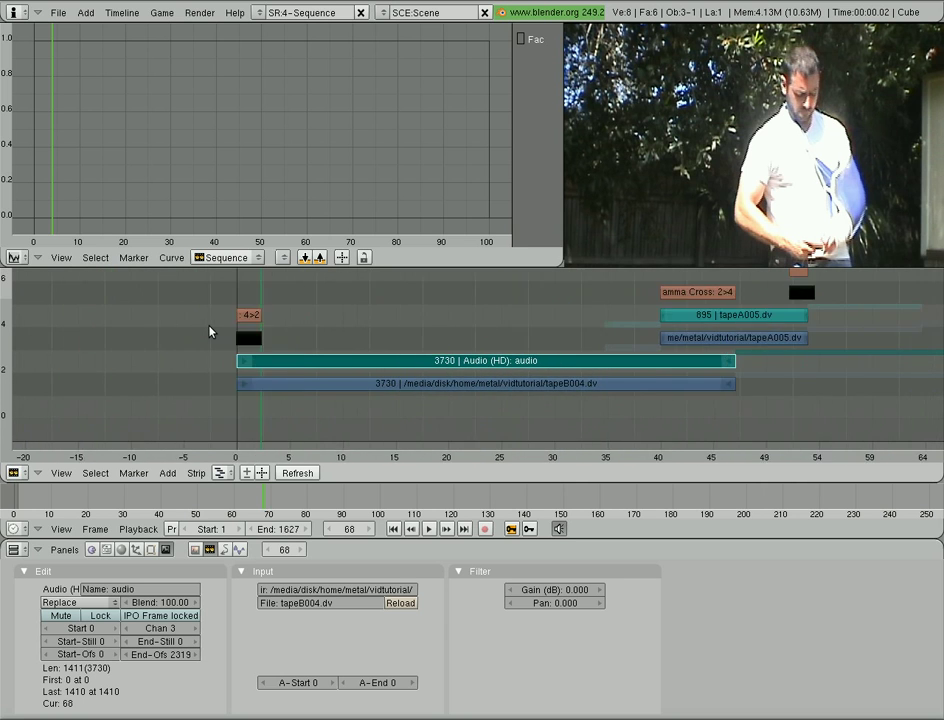
scroll(209, 332, "down", 3)
scroll(209, 331, "up", 8)
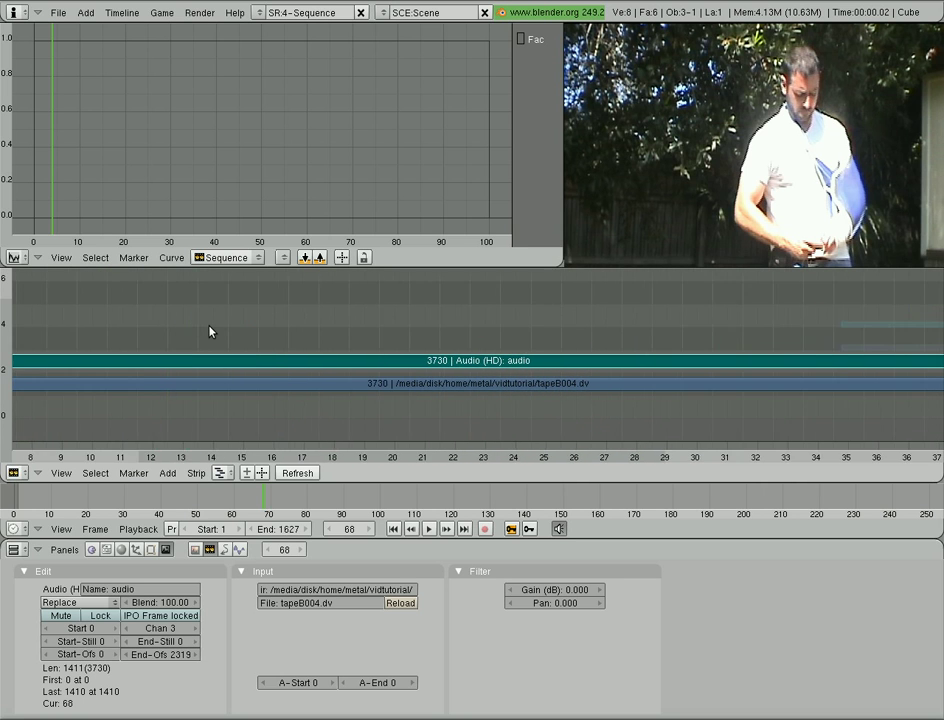
middle_click_drag(130, 330, 940, 355)
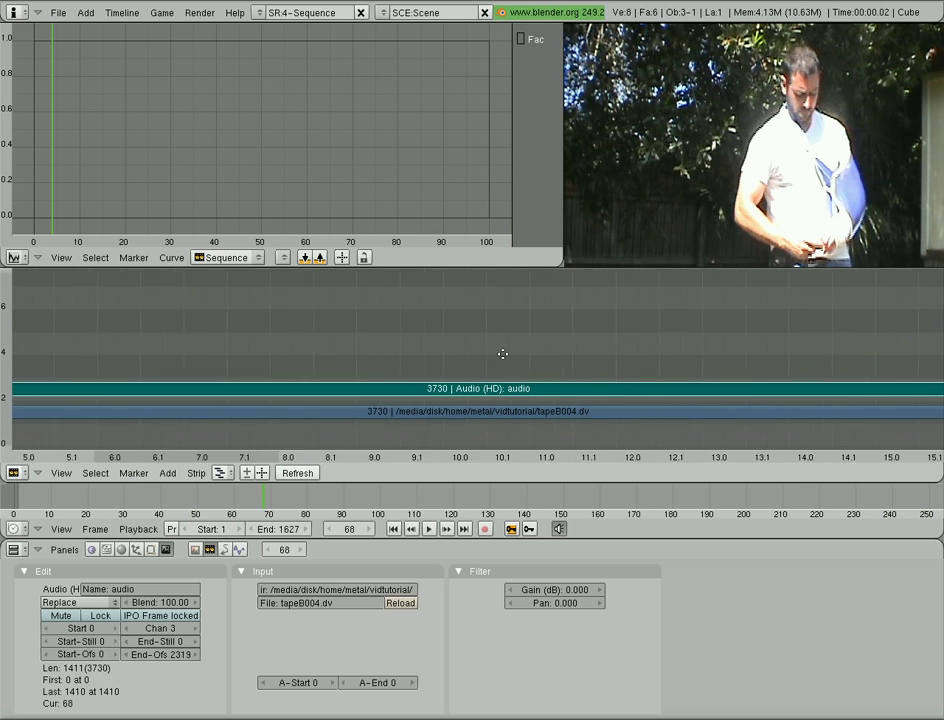
scroll(367, 354, "down", 3)
scroll(362, 331, "up", 5, "ctrl")
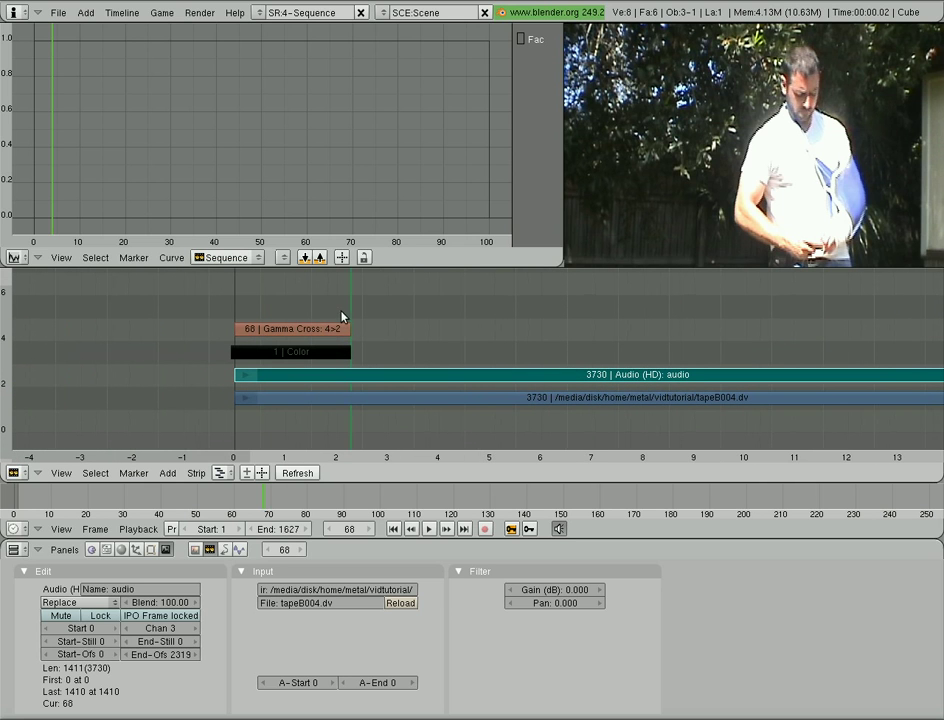
Step: Scrub from the start to frame 67 through the fade from black
left_click(236, 322)
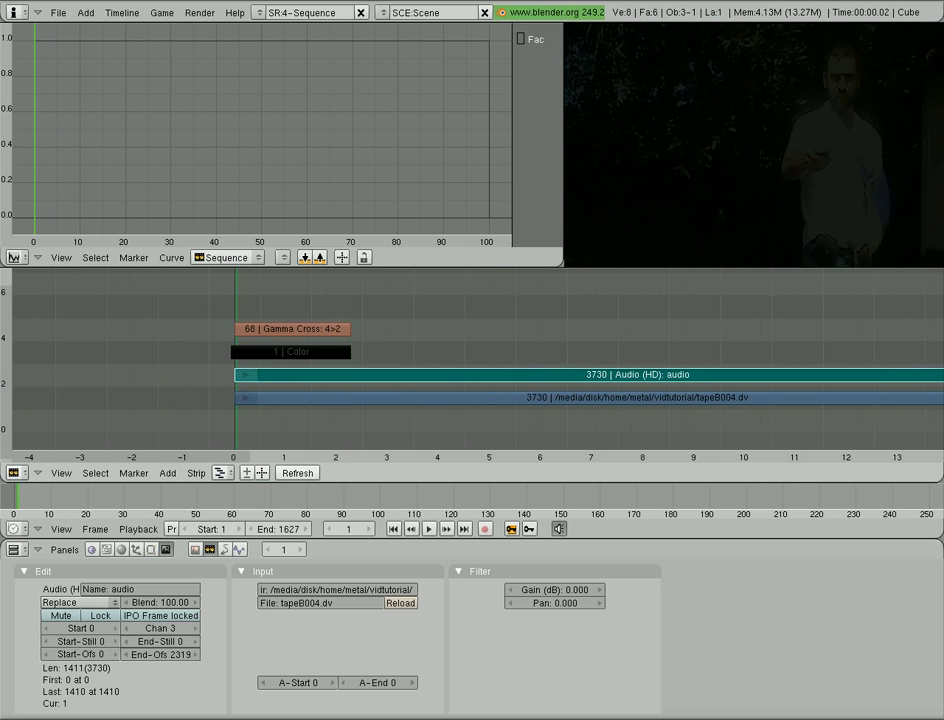
left_click(349, 305)
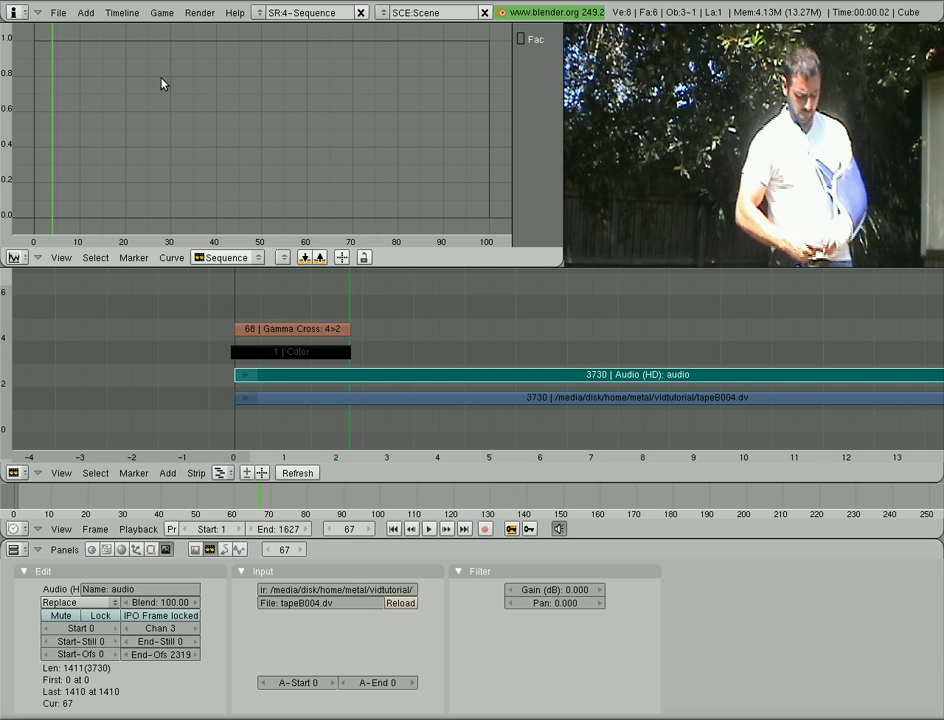
mouse_move(349, 300)
left_mouse_down()
mouse_move(236, 297)
mouse_move(352, 299)
left_mouse_up()
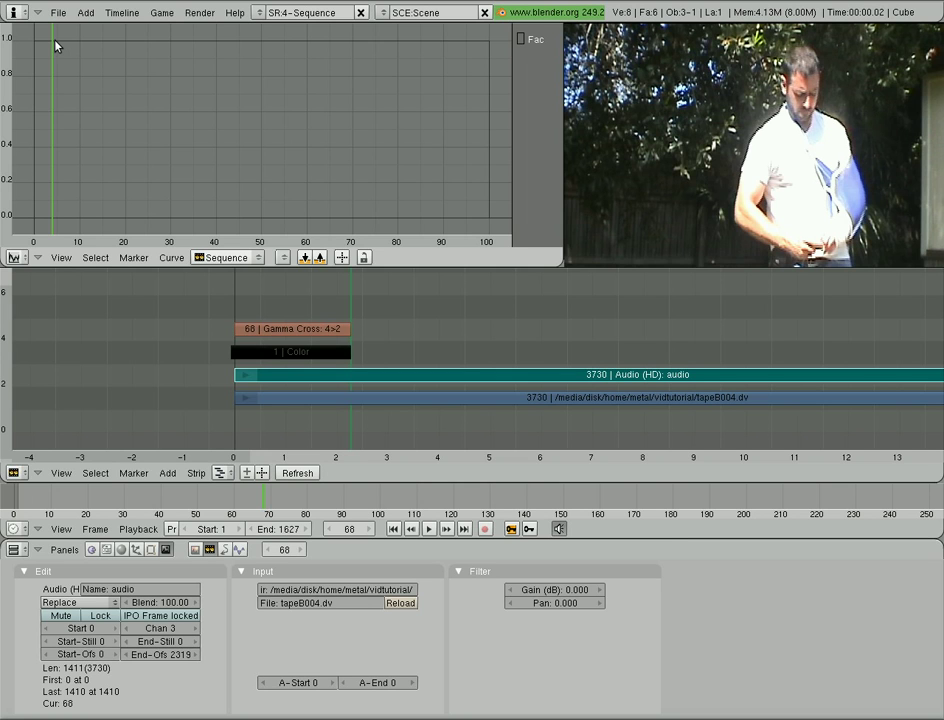
Step: Key the audio strip's Fac curve with a point at frame 0, value 0, rising to 1.0
key("i")
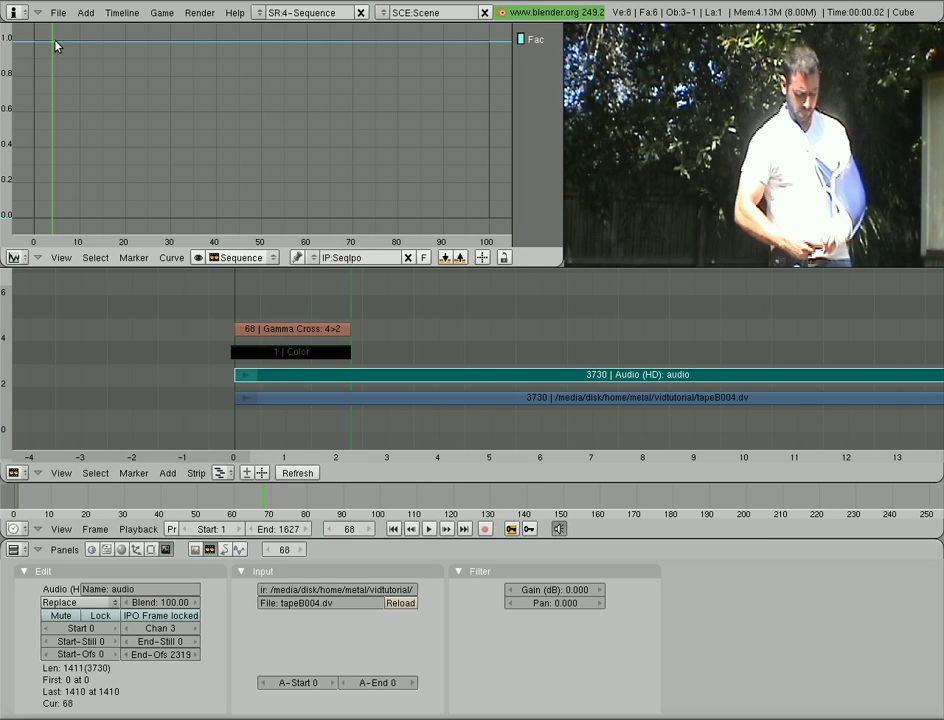
left_click(35, 219, "ctrl")
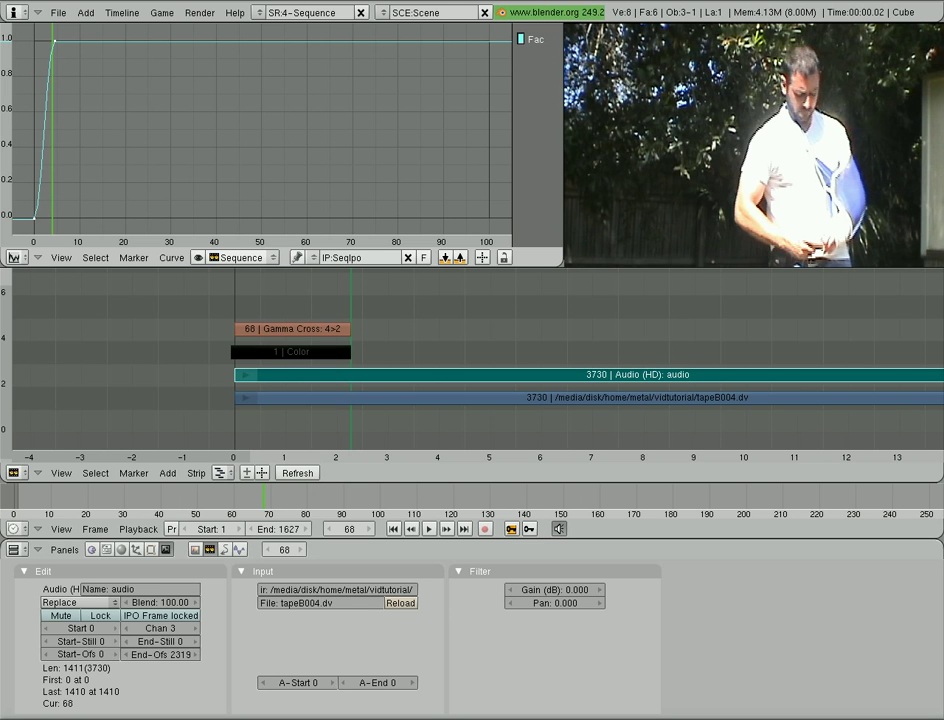
scroll(80, 165, "up", 3)
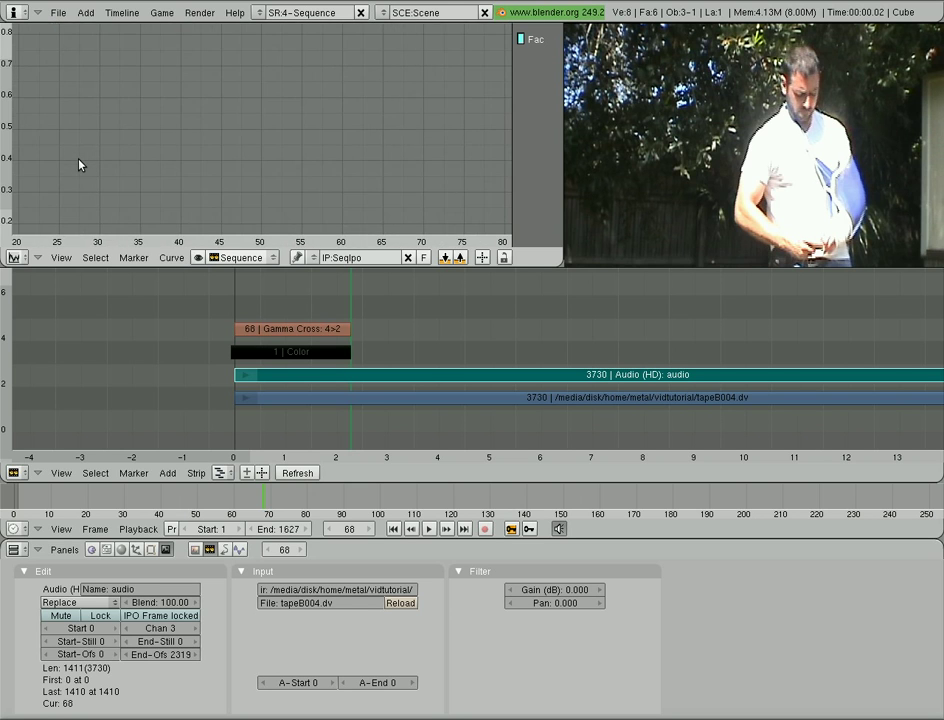
scroll(80, 165, "up", 2)
middle_click_drag(62, 141, 346, 130)
scroll(361, 118, "down", 5)
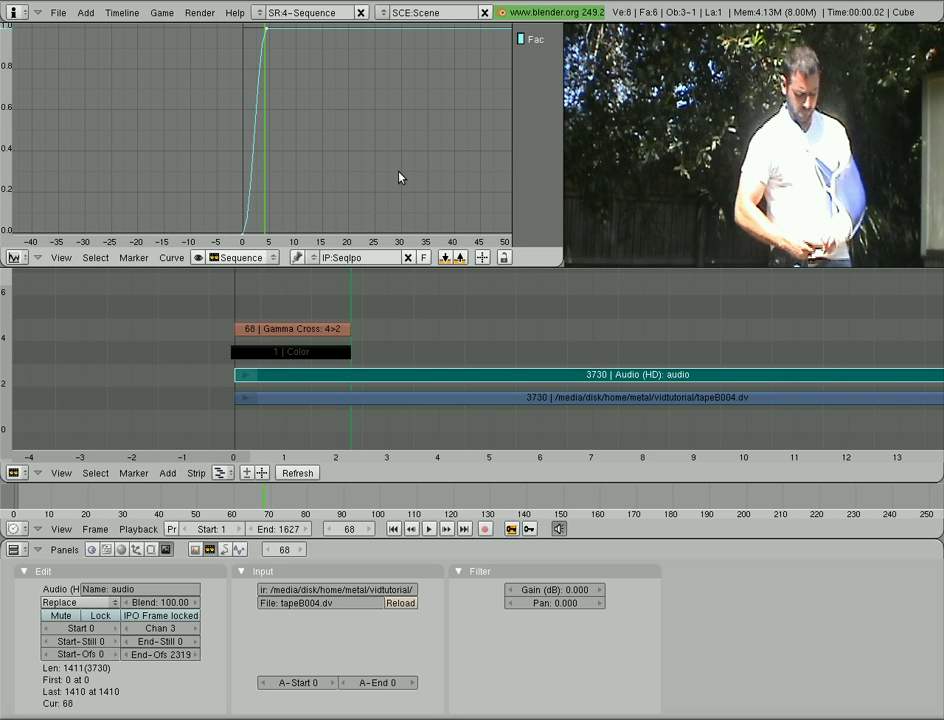
key("shift+Left")
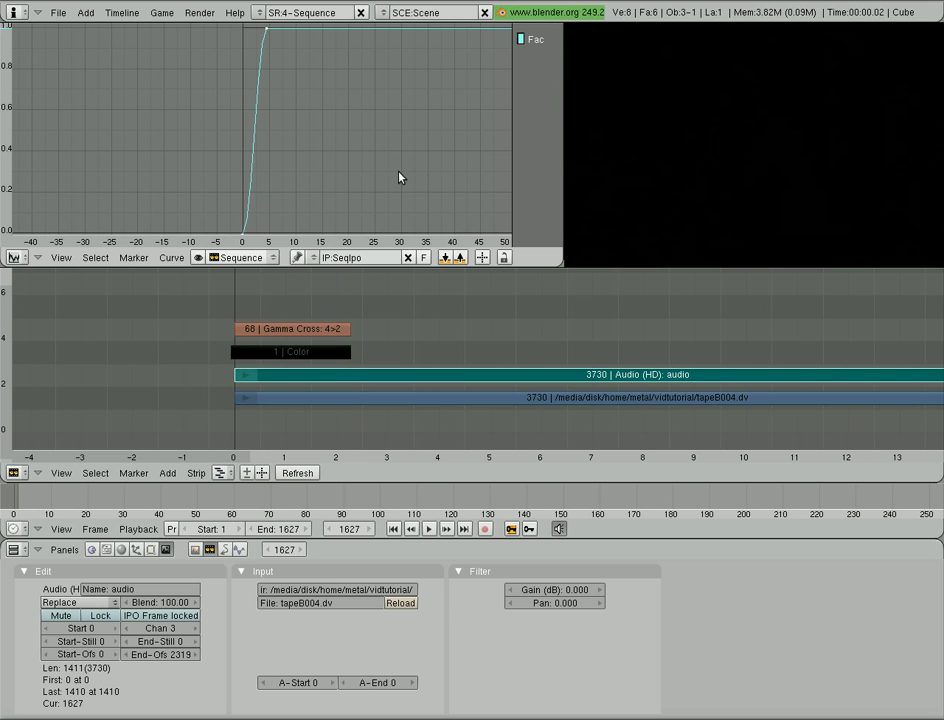
key("ctrl+Up")
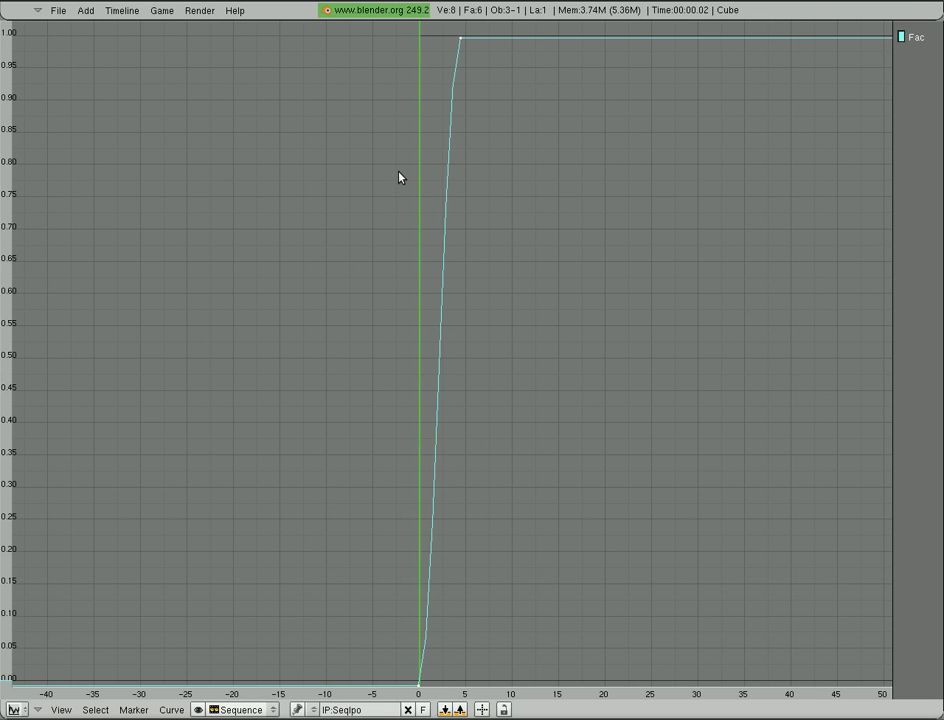
key("ctrl+Down")
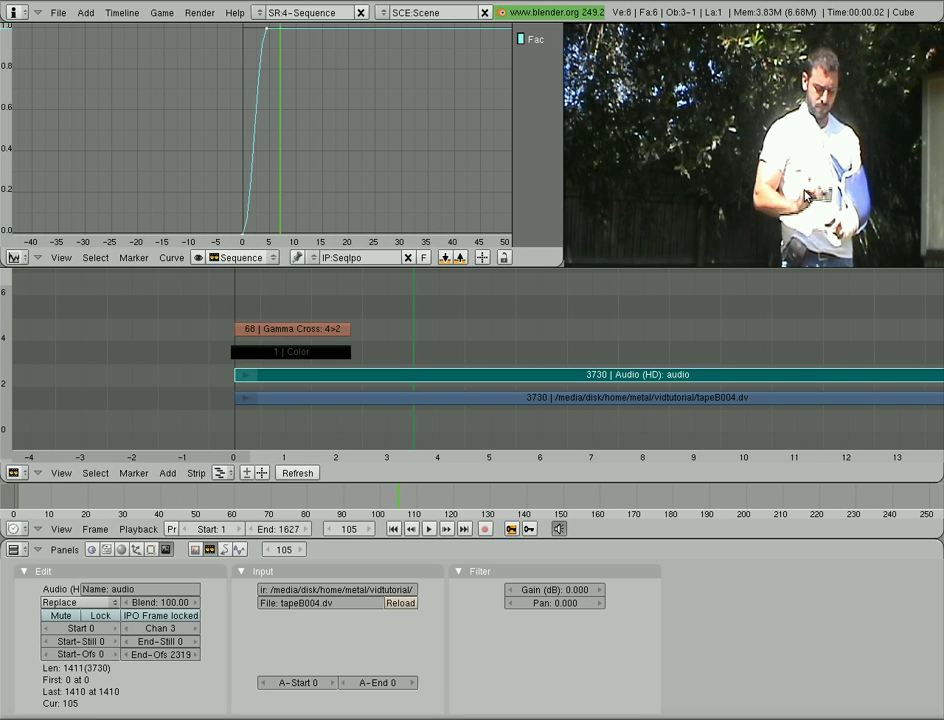
key("ctrl+Up")
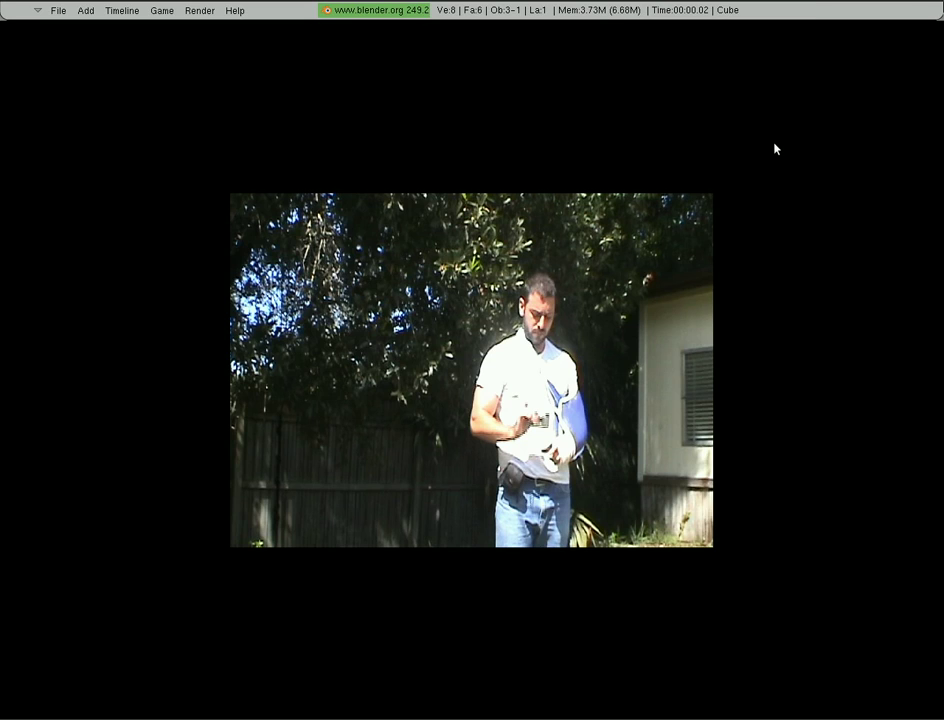
key("ctrl+Down")
key("ctrl+Up")
key("ctrl+Down")
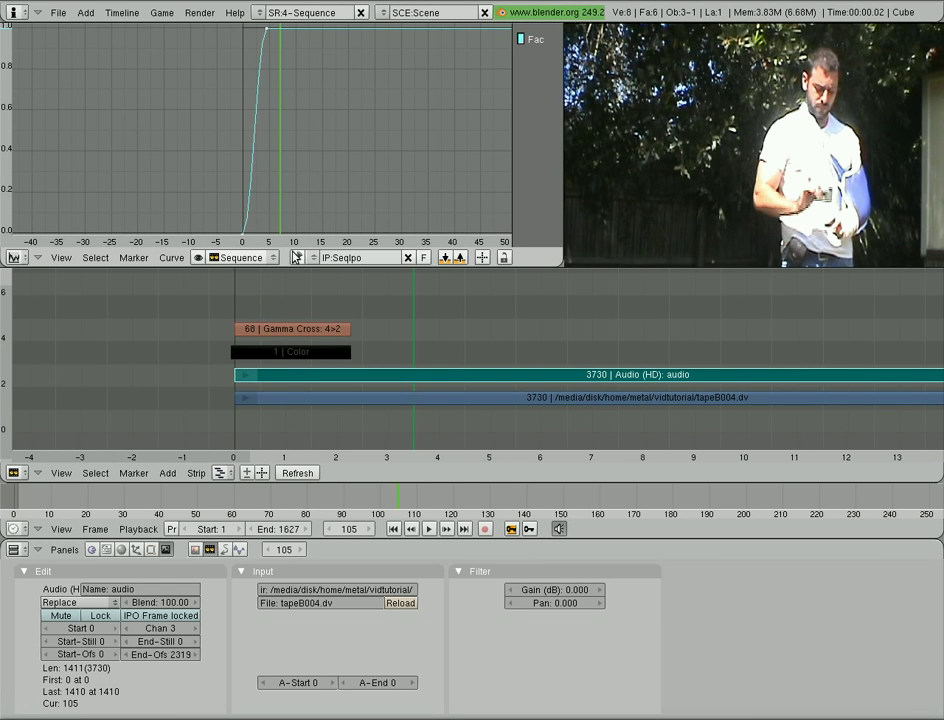
key("shift+Left")
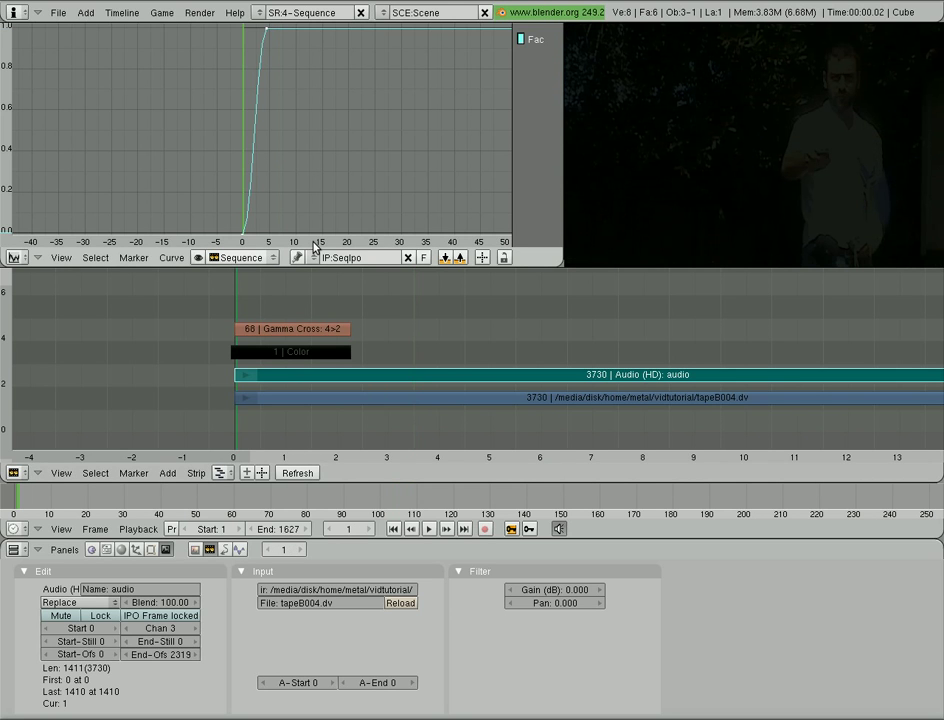
key("shift+alt+a")
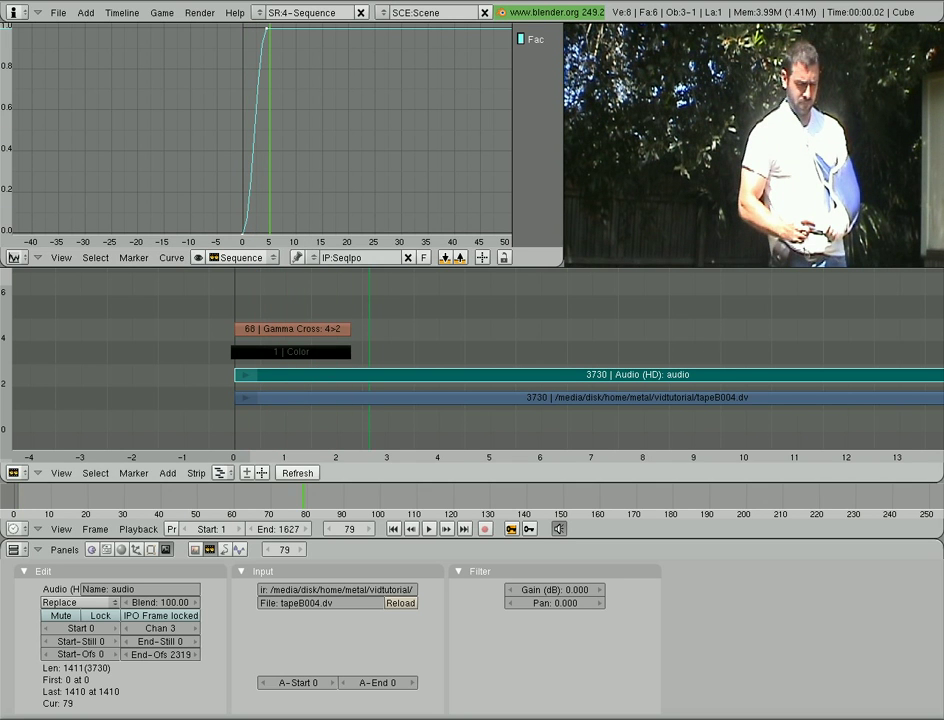
Step: Play the ending fade to black from around frame 1563
scroll(710, 341, "down", 5)
middle_click_drag(860, 322, 91, 358)
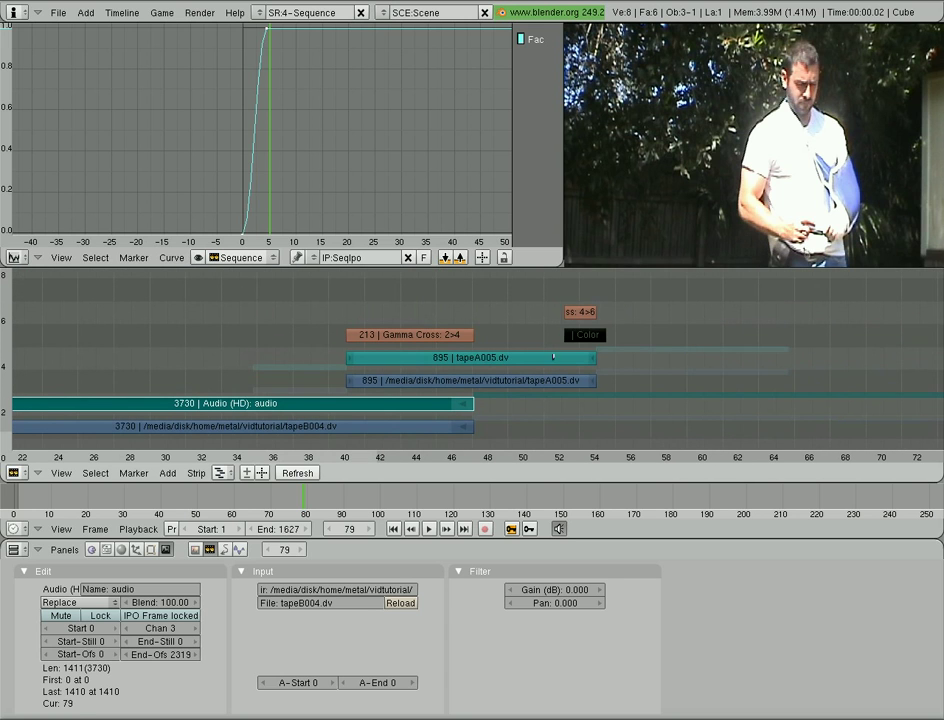
left_click(565, 300)
key("alt+a")
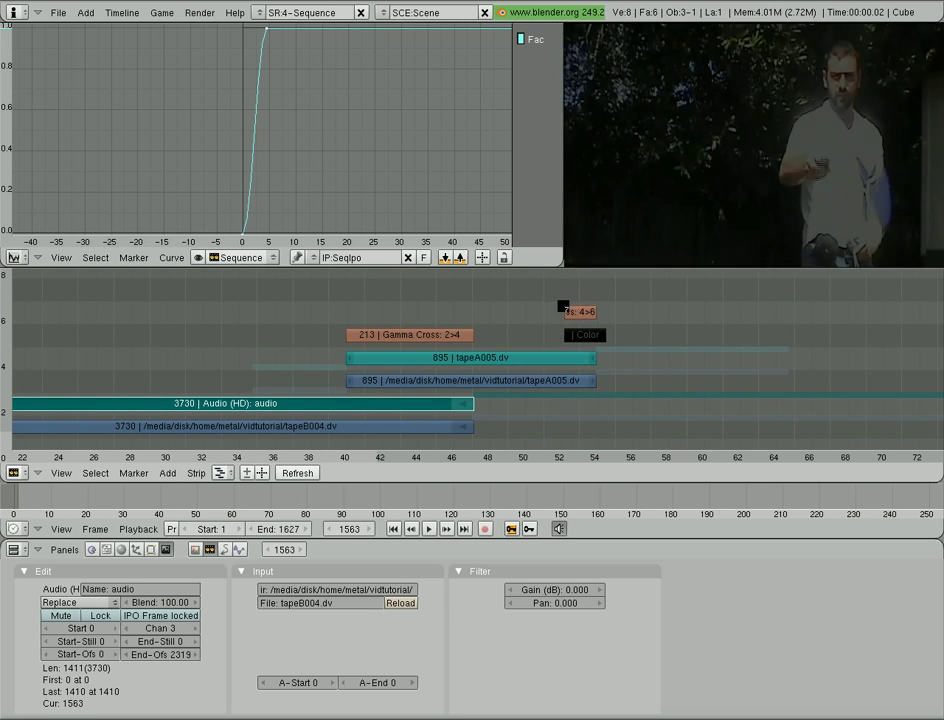
key("Escape")
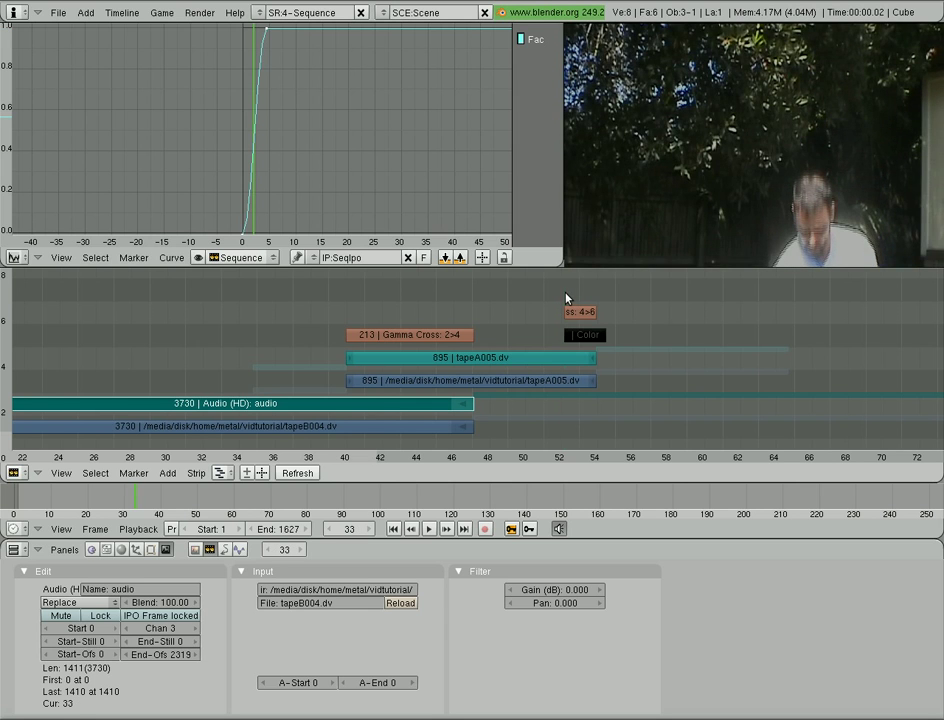
left_click(566, 299)
Step: Add a 0 volume Fac key at frame 1616 to fade the audio out, then select tapeA005.dv
scroll(230, 122, "down", 4)
middle_click_drag(230, 122, 286, 147)
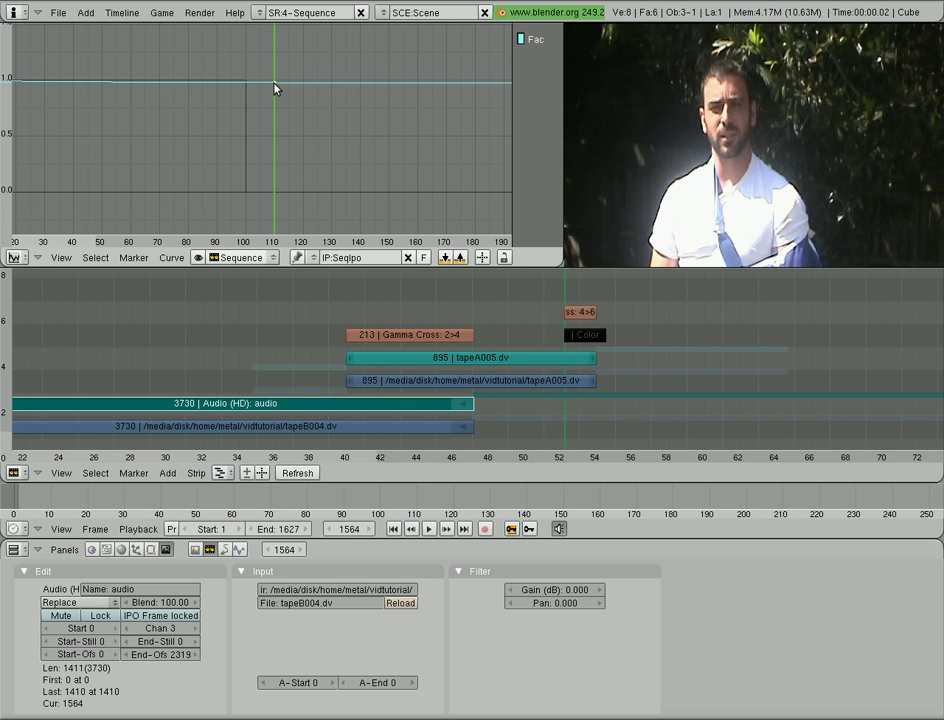
left_click(592, 348)
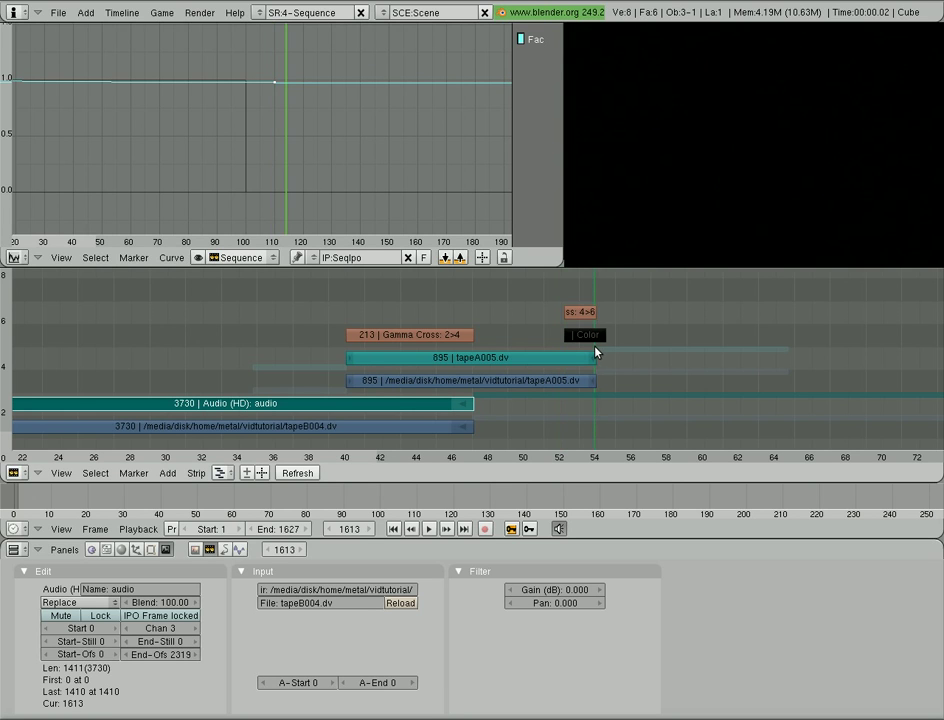
left_click(287, 198, "ctrl")
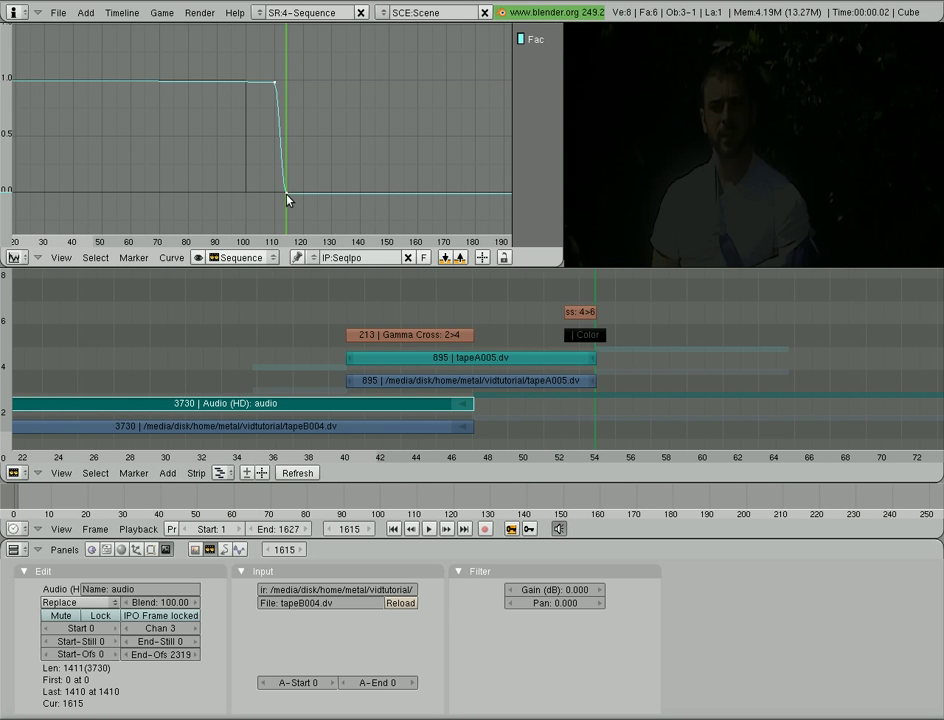
key("Down")
key("Down")
key("Down")
key("Down")
key("Down")
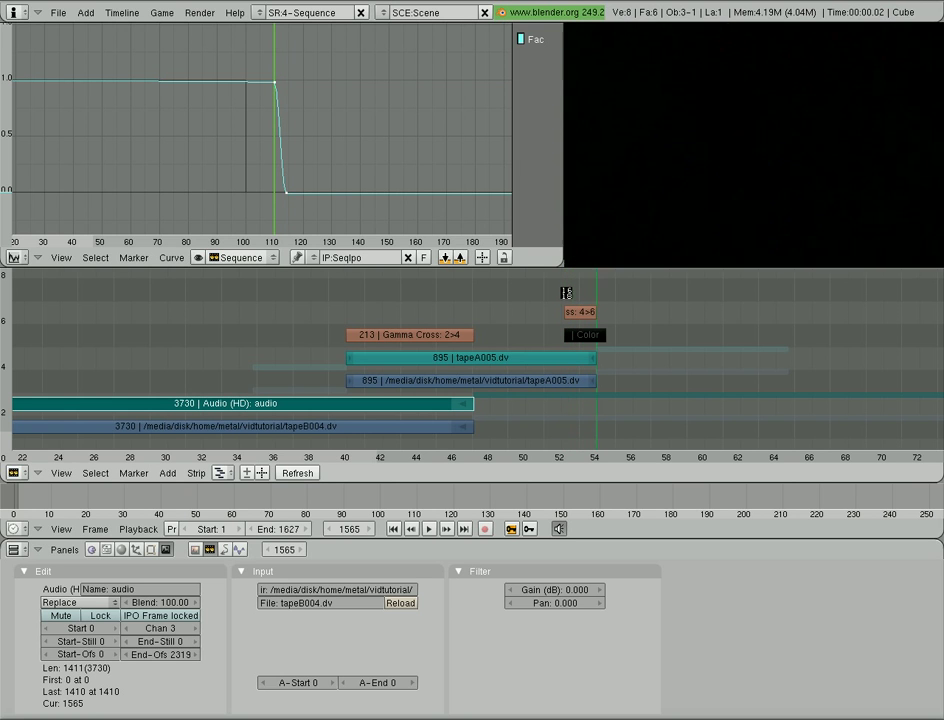
key("Escape")
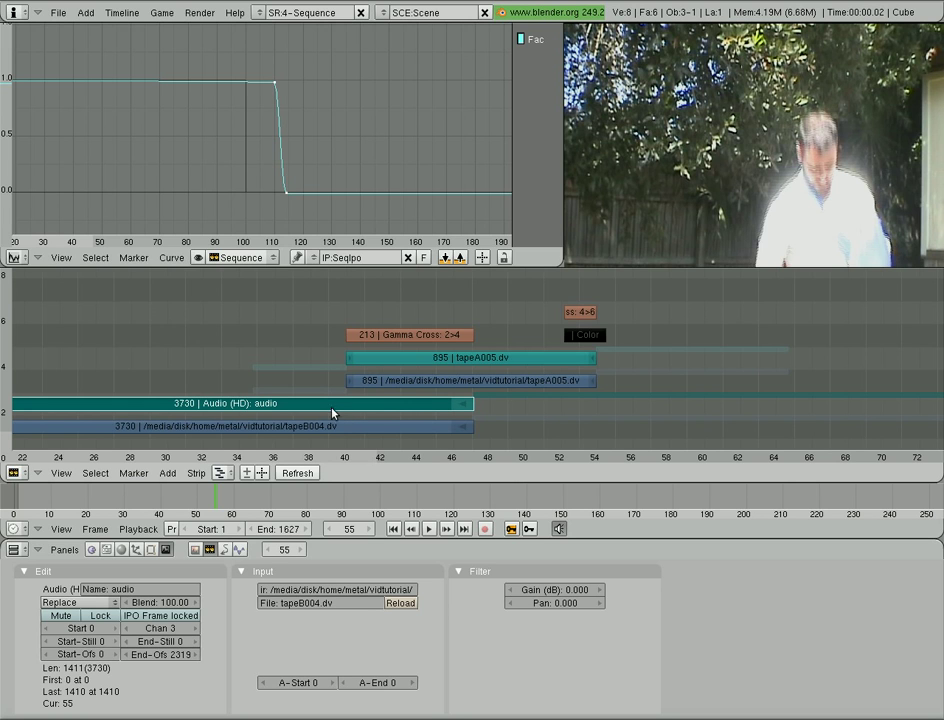
right_click(516, 357)
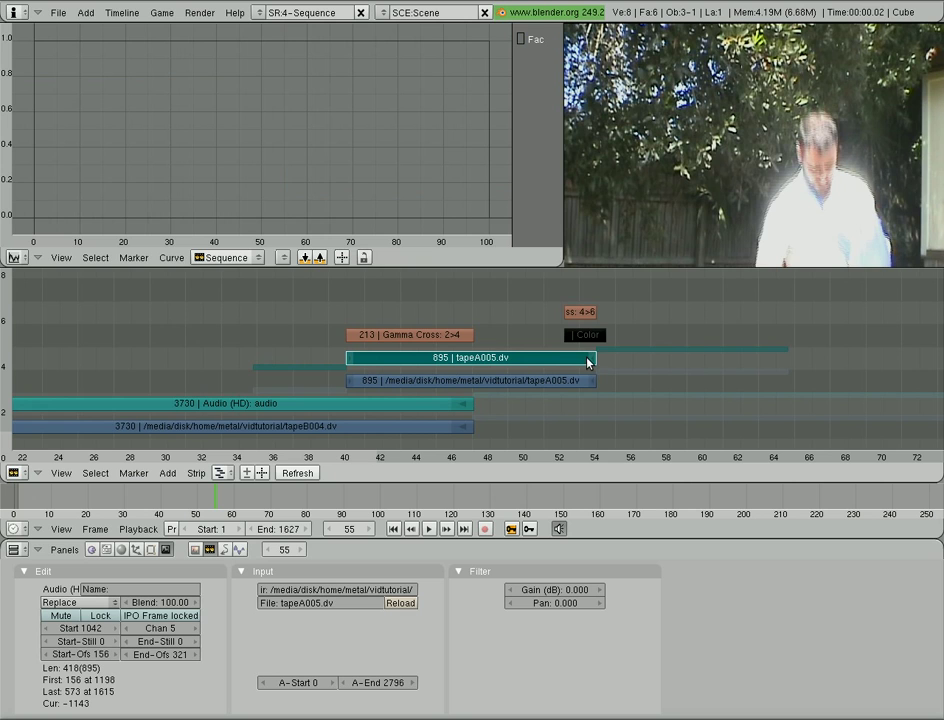
Step: Add tapeA005.dv Fac keys of 1.0 near frame 88 and 0 at frame 100
left_click(568, 291)
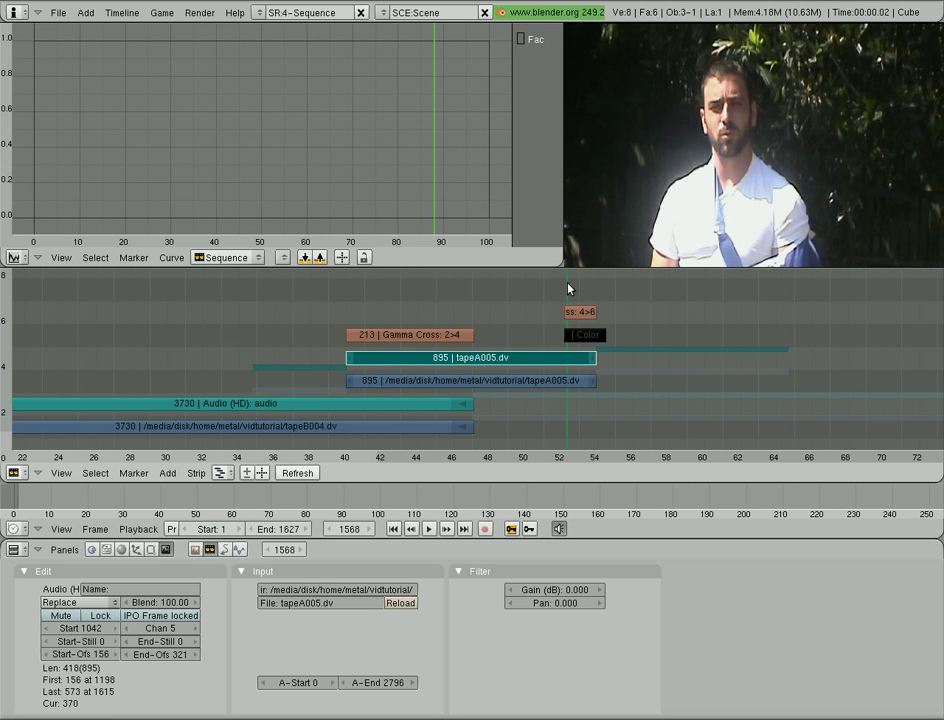
left_click(567, 291)
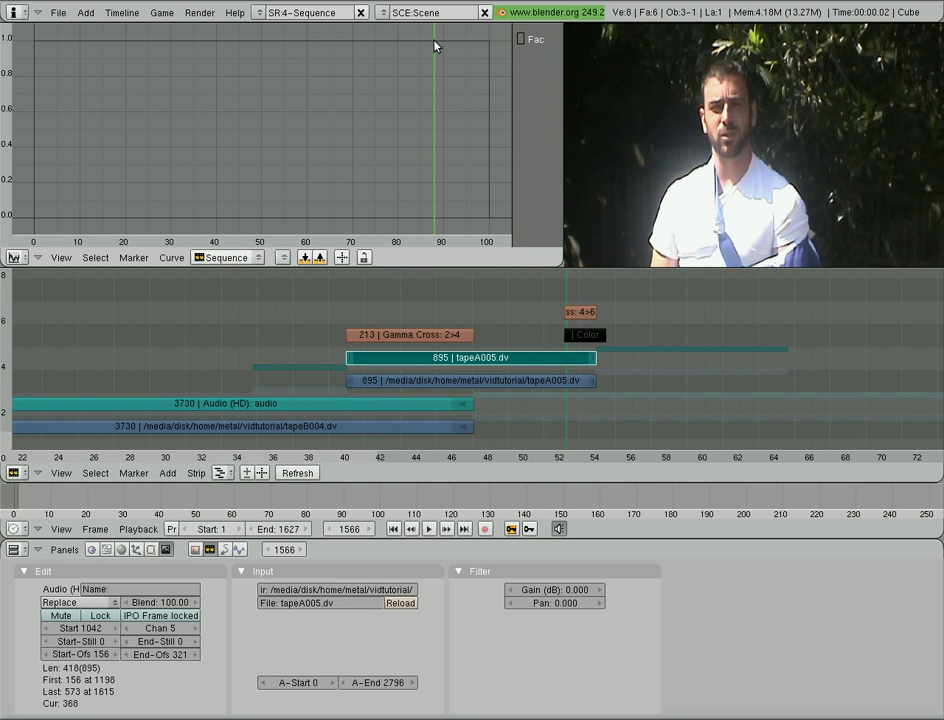
left_click(435, 46, "ctrl")
left_click(597, 313)
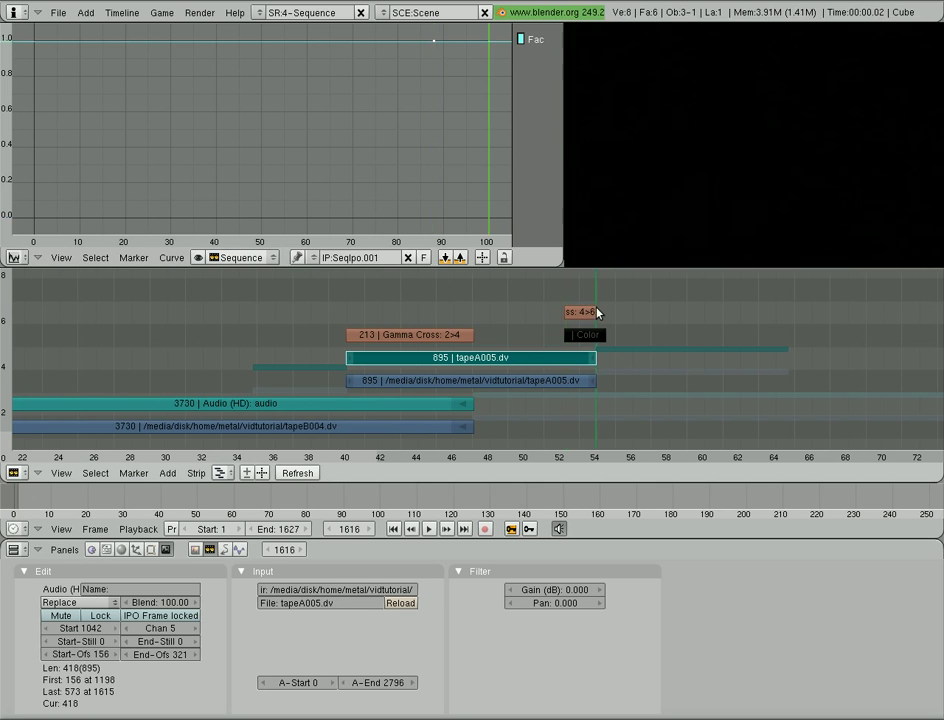
left_click(489, 219, "ctrl")
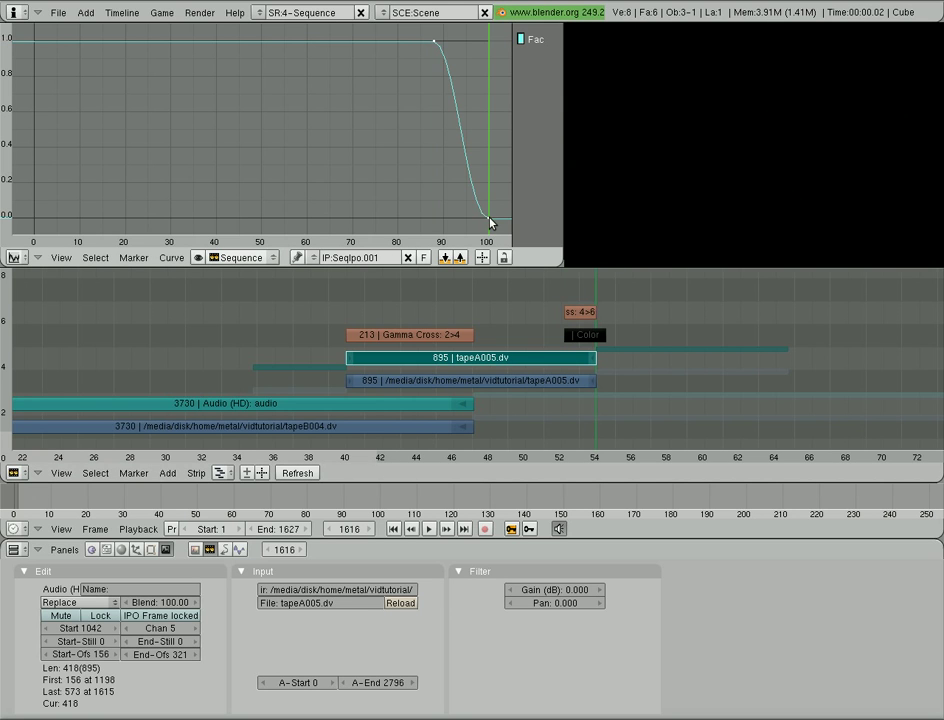
Step: Play back the tapeA005.dv fade to black from its start
left_click(566, 293)
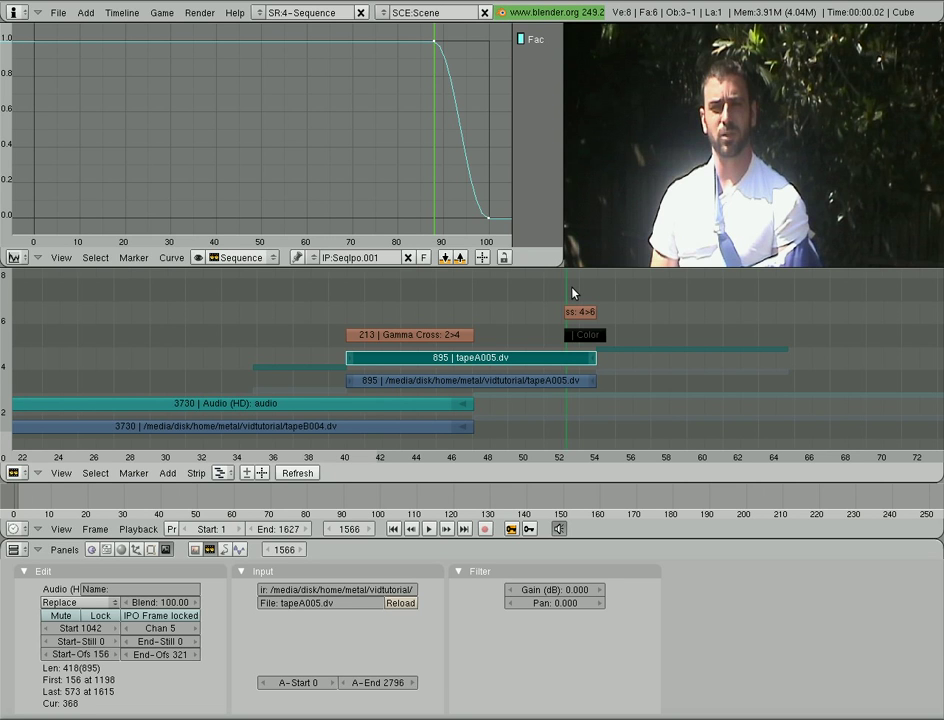
key("alt+a")
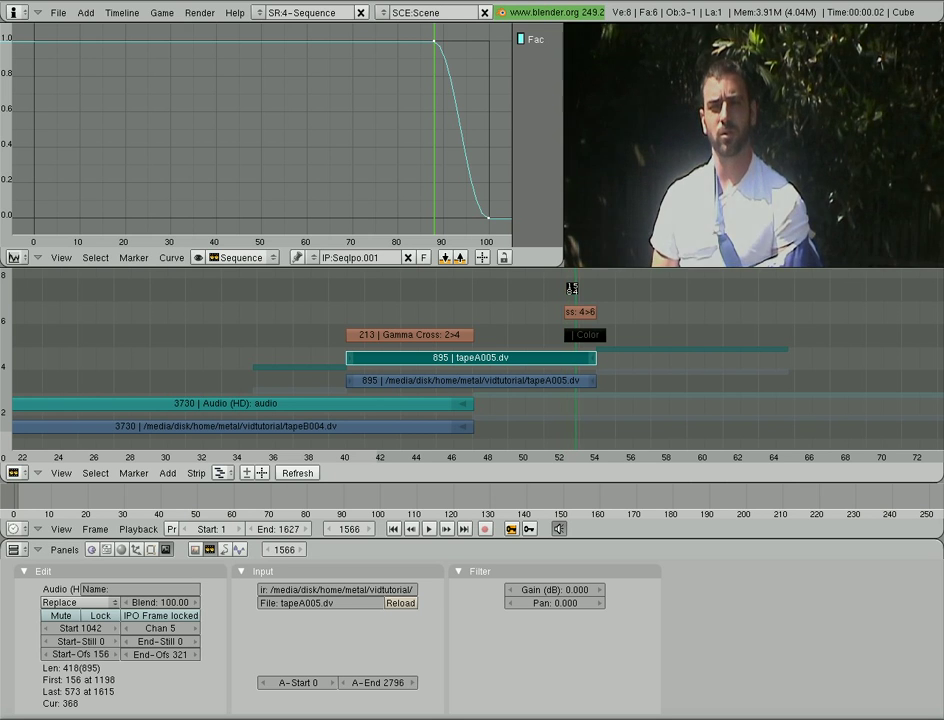
key("Escape")
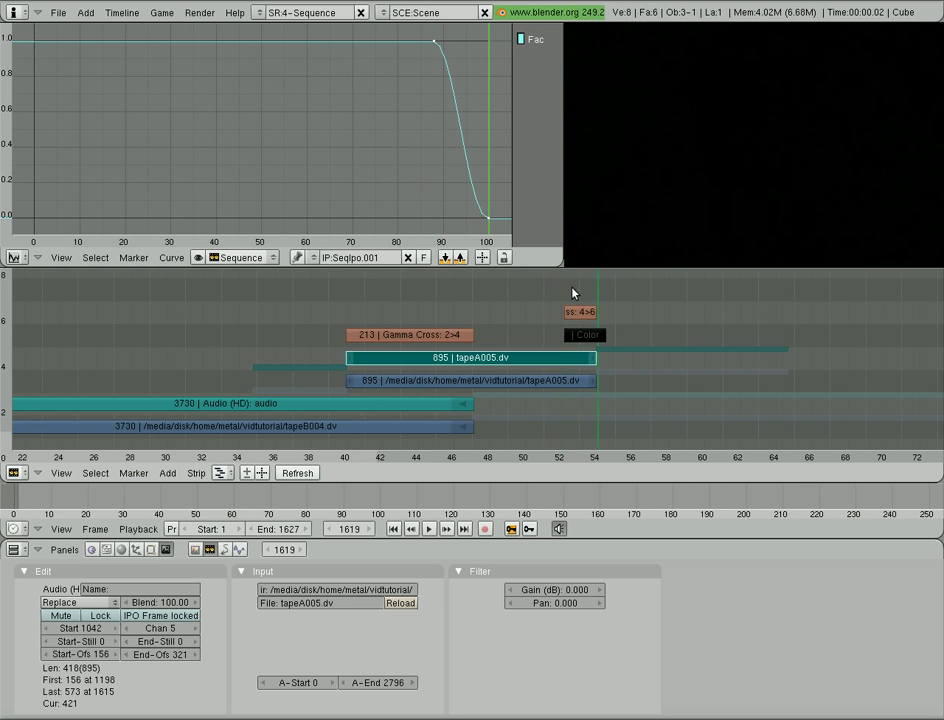
scroll(362, 379, "down", 3)
Step: Move the duplicate tapeA005.dv strip to start at frame 267 and scrub the overlap
middle_click_drag(283, 380, 390, 349)
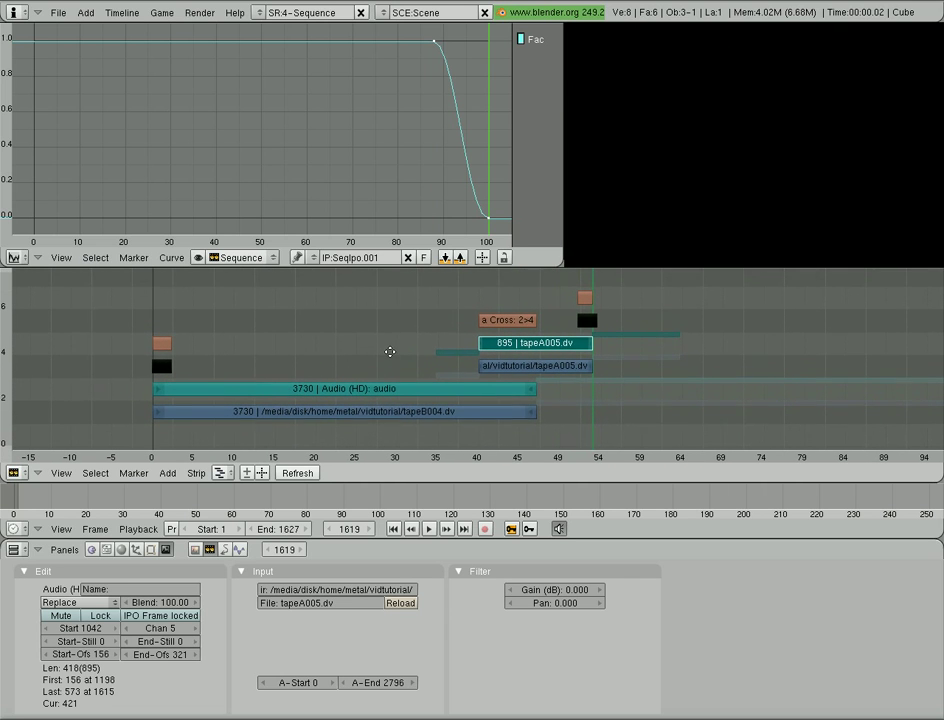
right_click(534, 370)
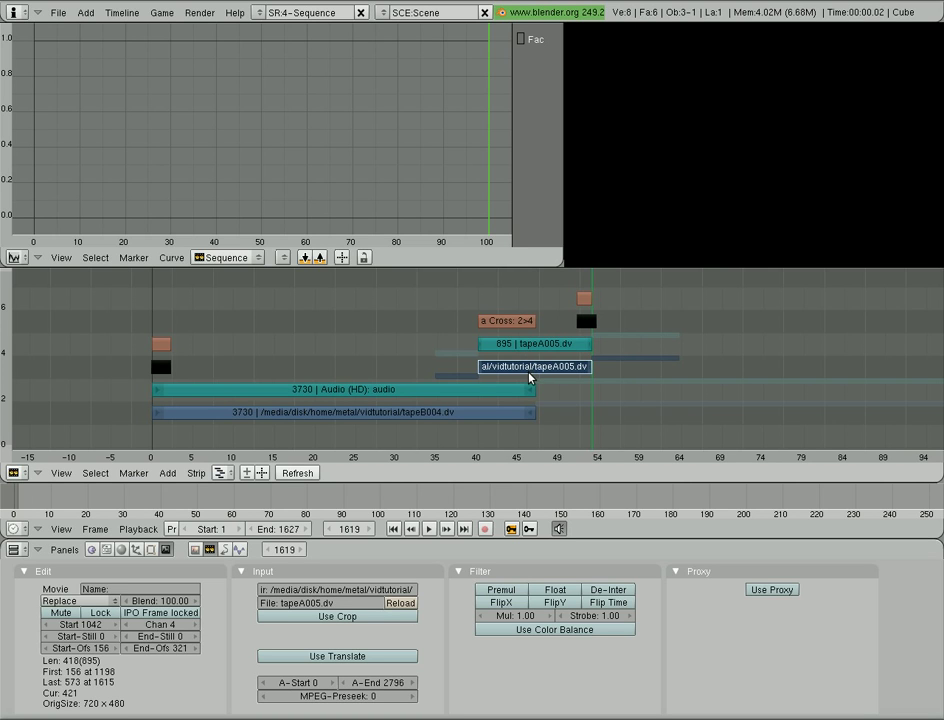
key("g")
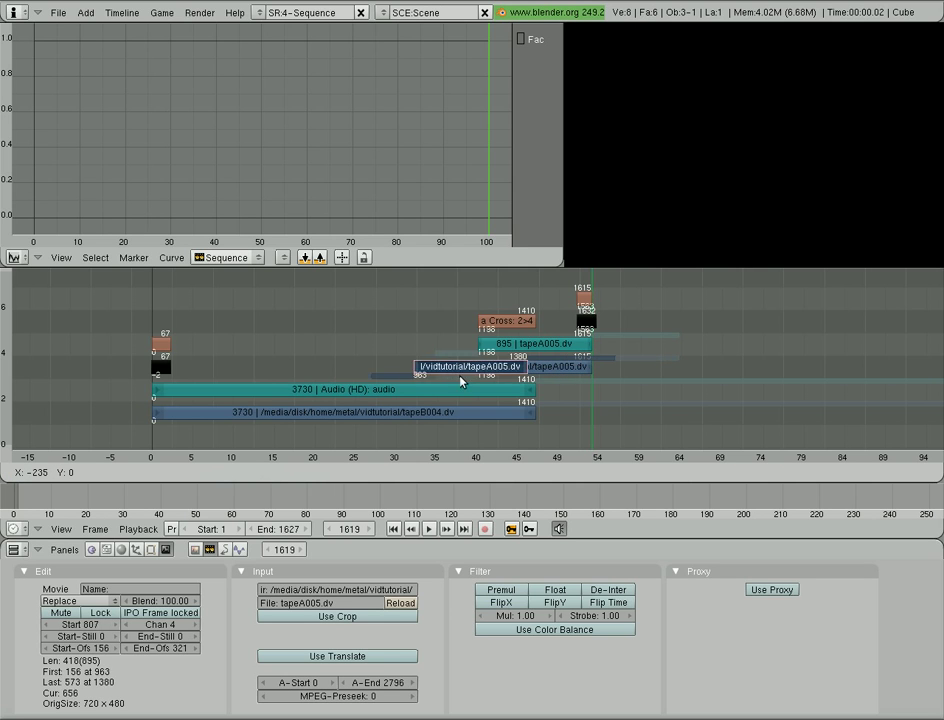
left_click(317, 379)
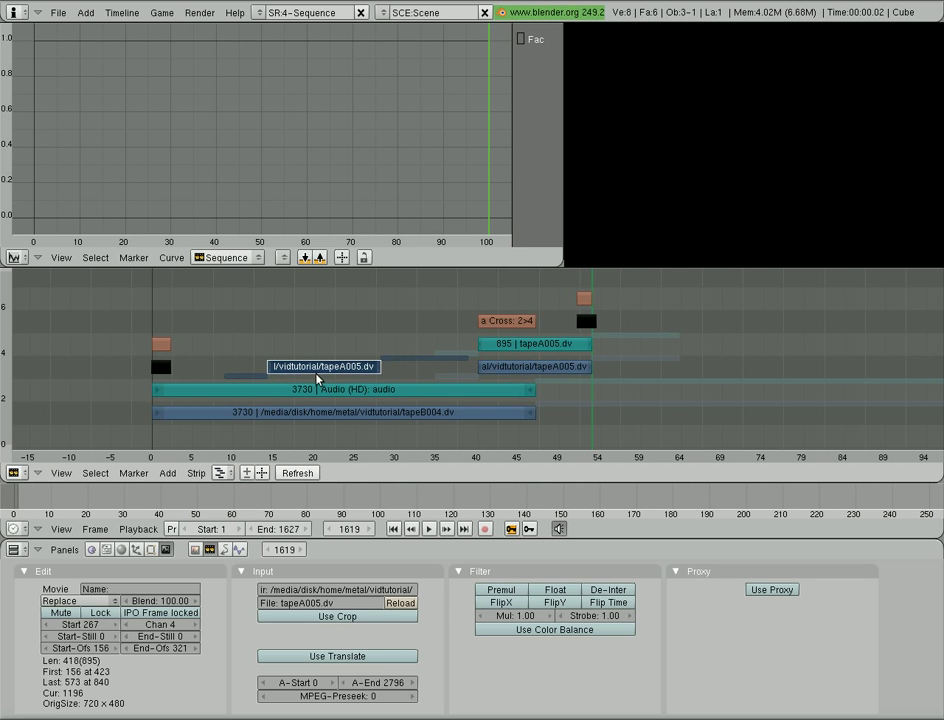
left_click_drag(238, 327, 313, 342)
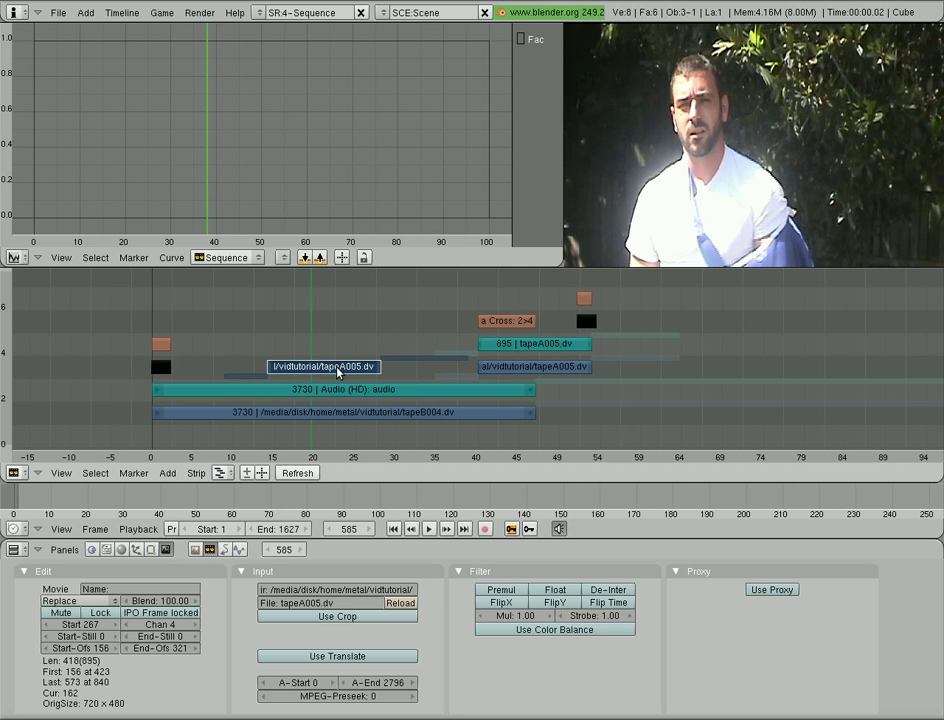
Step: Add an Add effect from the tapeA005 copy and tapeB004 in channel 5, then preview the overlap
right_click(339, 412)
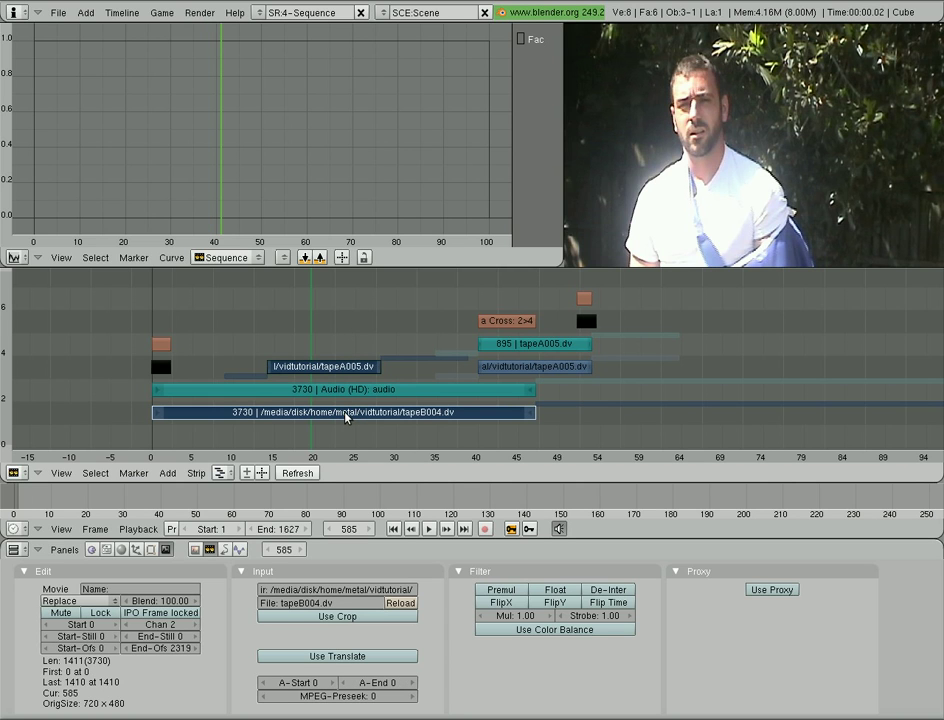
key("shift+a")
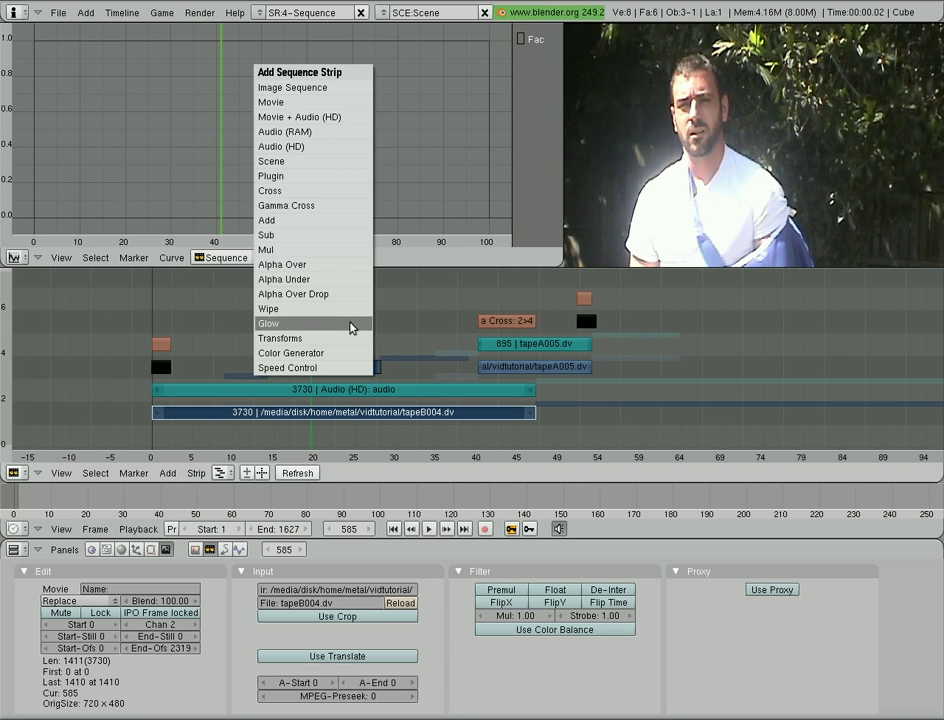
left_click(285, 222)
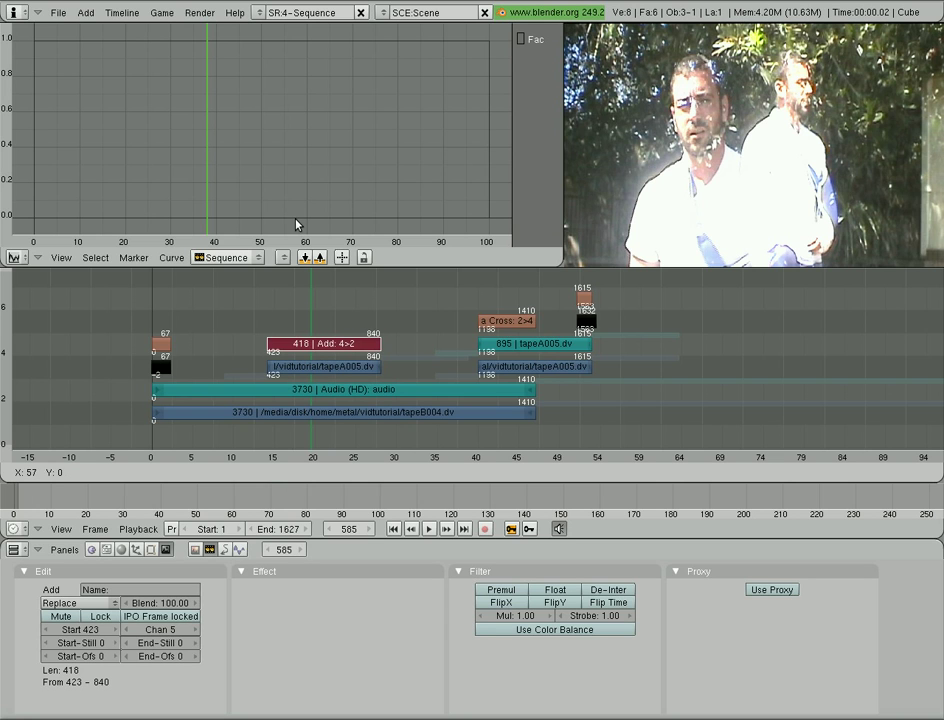
left_click(295, 225)
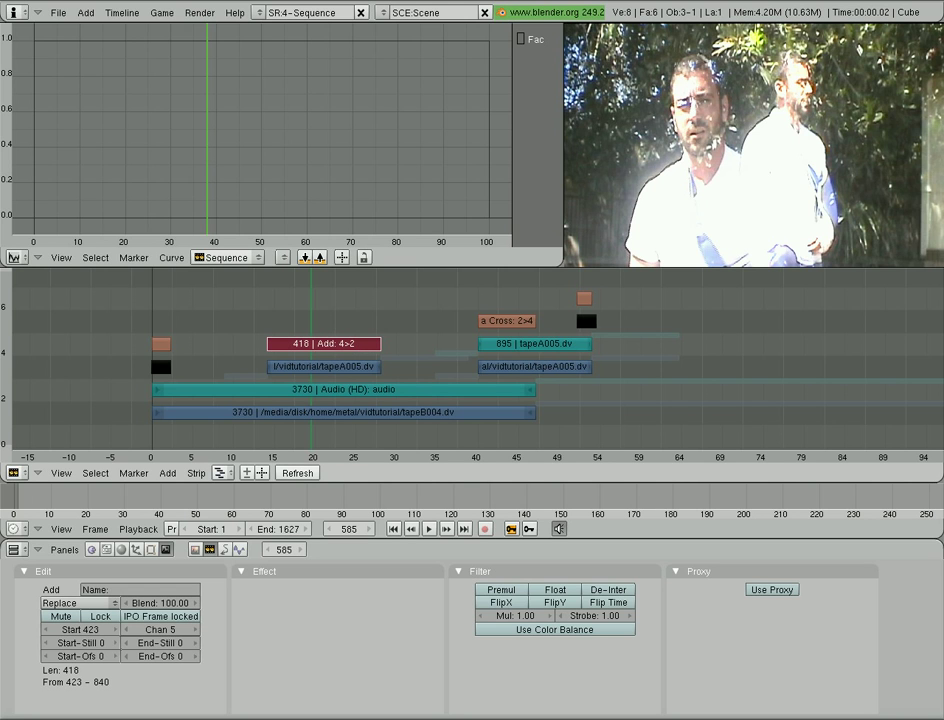
mouse_move(284, 316)
left_mouse_down()
mouse_move(268, 316)
mouse_move(390, 327)
mouse_move(299, 332)
mouse_move(363, 331)
mouse_move(335, 336)
left_mouse_up()
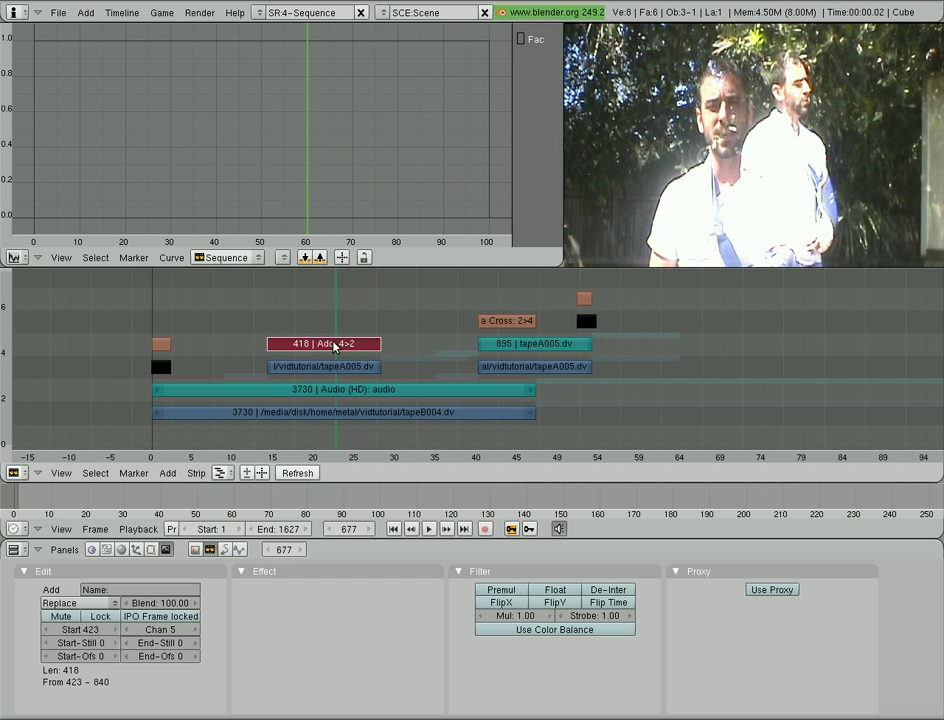
Step: Delete the Add effect strip
key("x")
left_click(333, 343)
key("shift+a")
key("Escape")
Step: Create a Sub effect from the two clips, preview it, and delete it
right_click(344, 369)
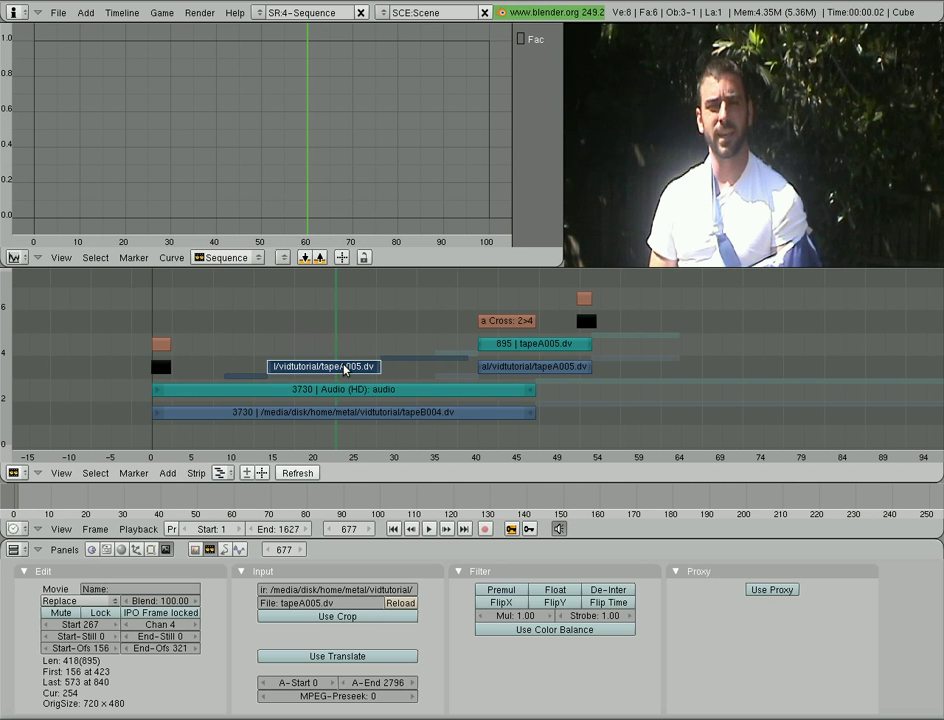
key("shift+a")
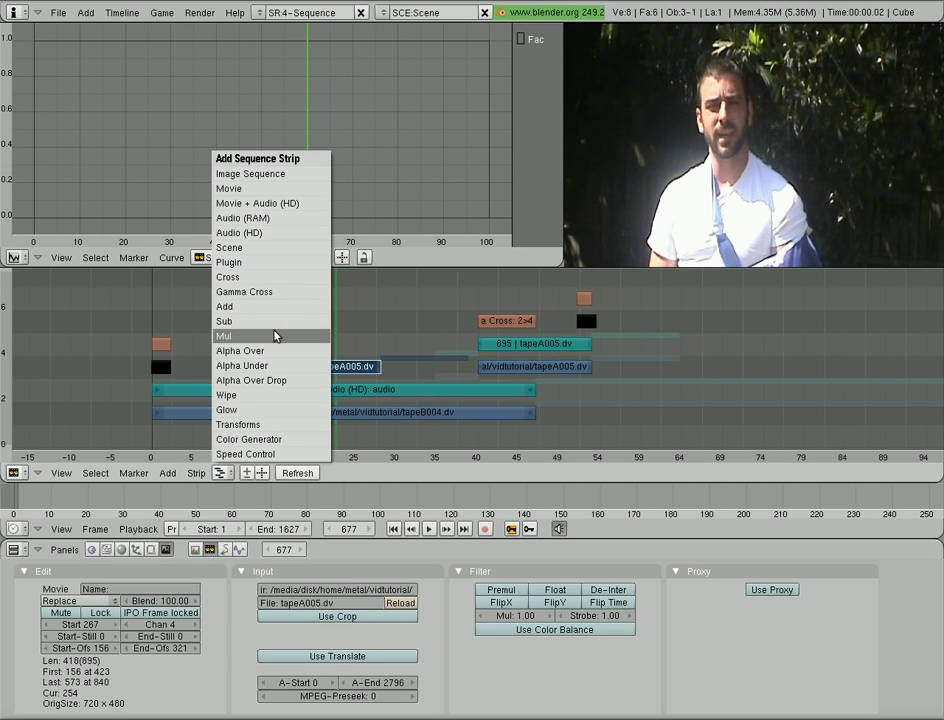
left_click(265, 322)
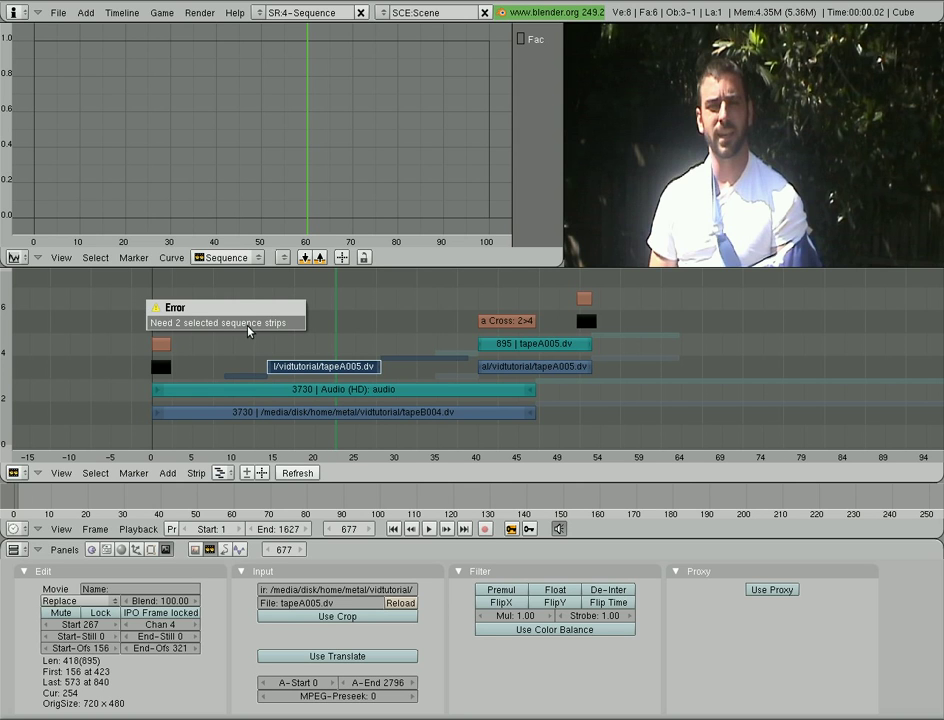
right_click(328, 418, "shift")
key("shift+a")
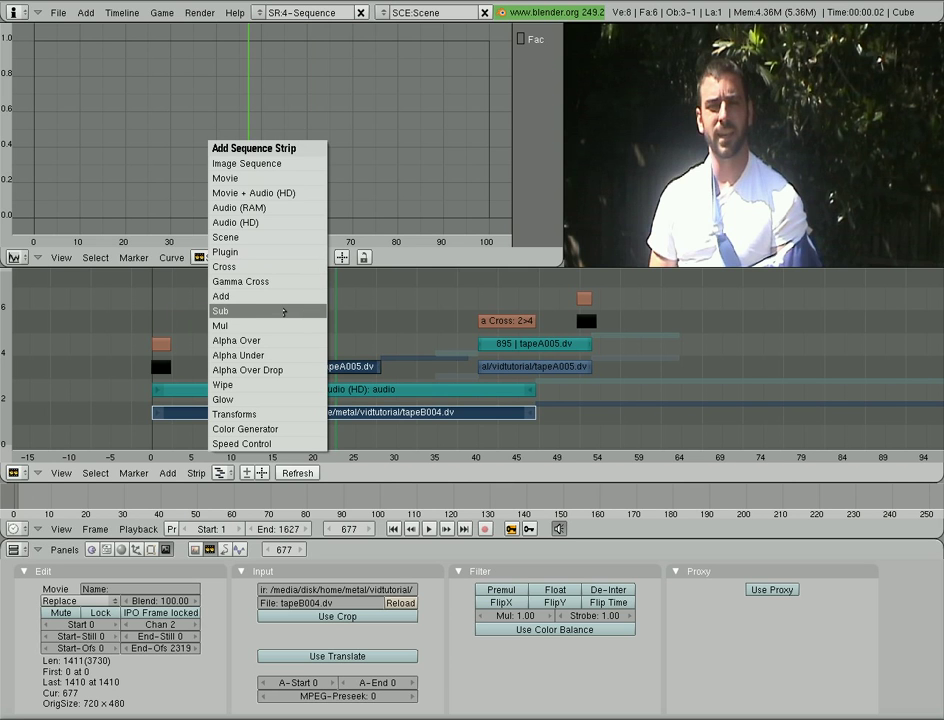
left_click(265, 312)
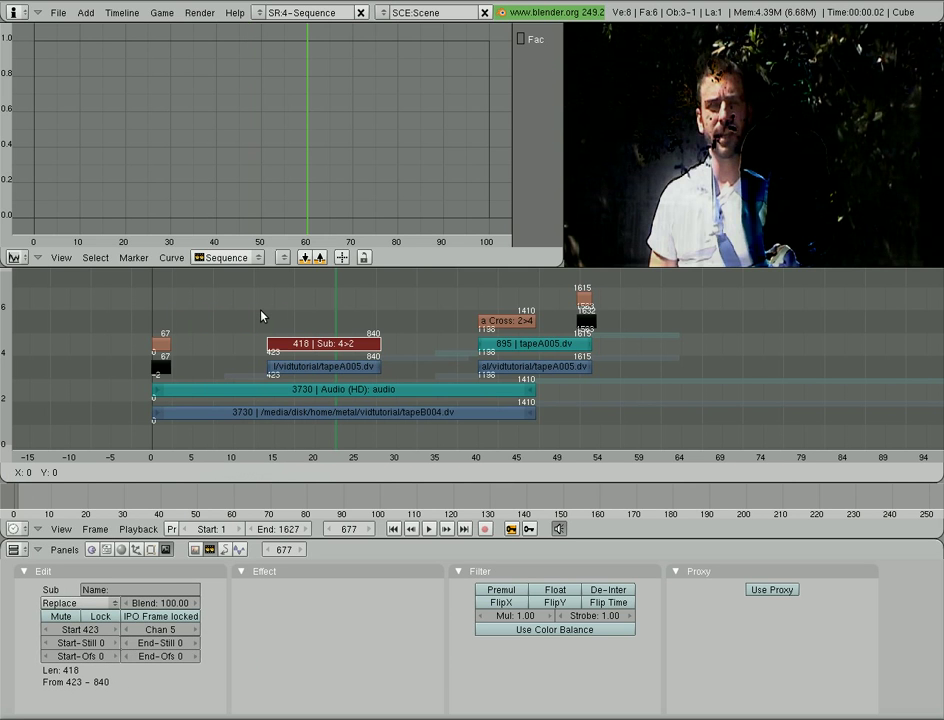
left_click_drag(275, 296, 304, 311)
key("x")
left_click(313, 343)
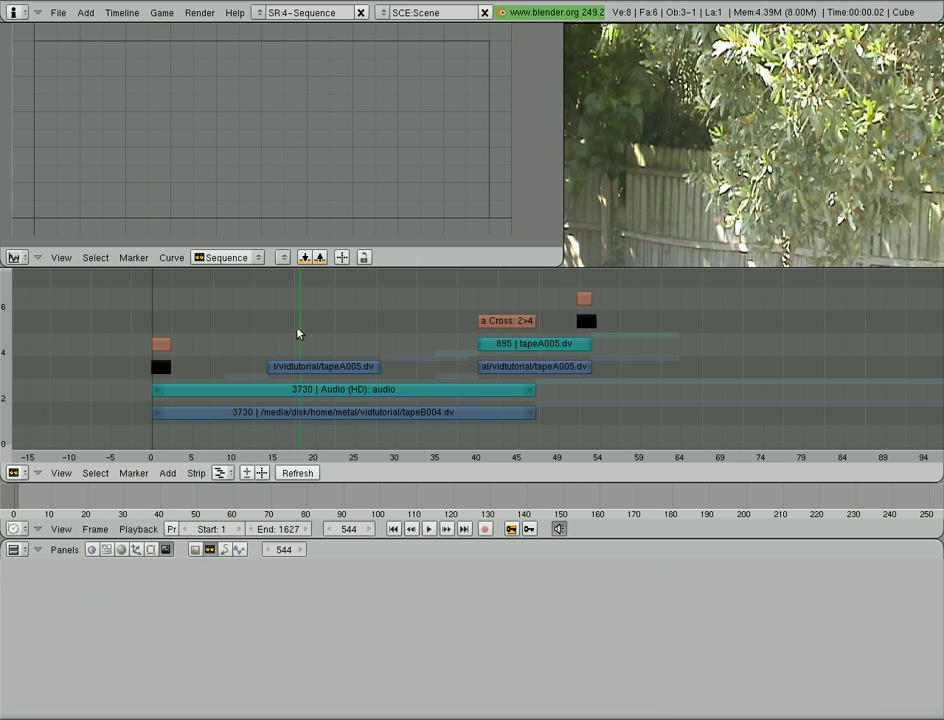
Step: Create a Mul effect from the two clips, preview it, and delete it
right_click(312, 366)
right_click(318, 412)
key("shift+a")
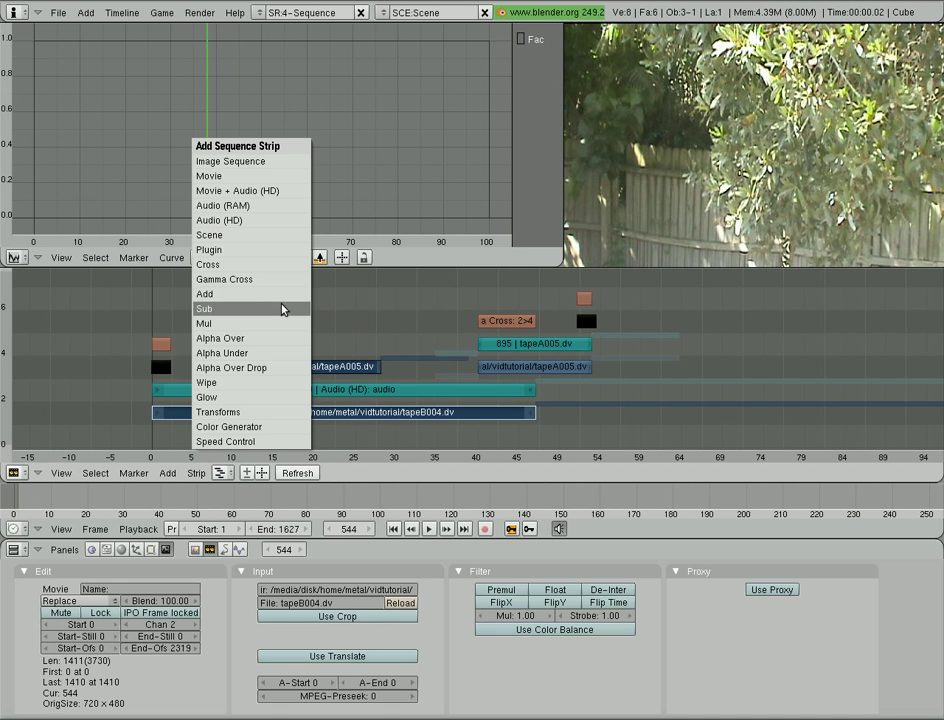
left_click(243, 324)
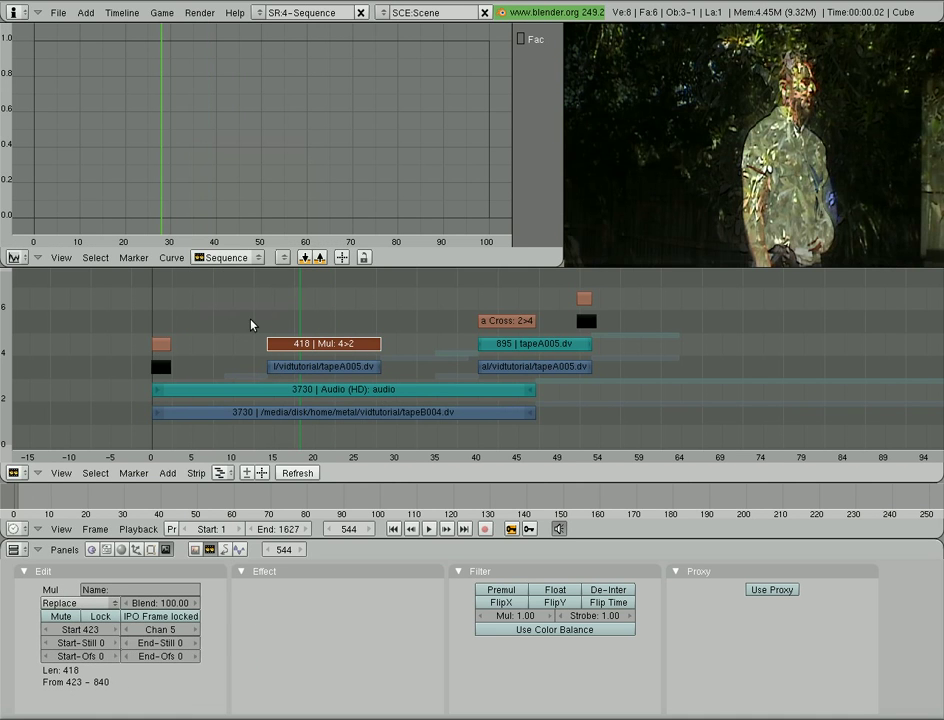
left_click_drag(257, 296, 288, 316)
key("x")
left_click(335, 345)
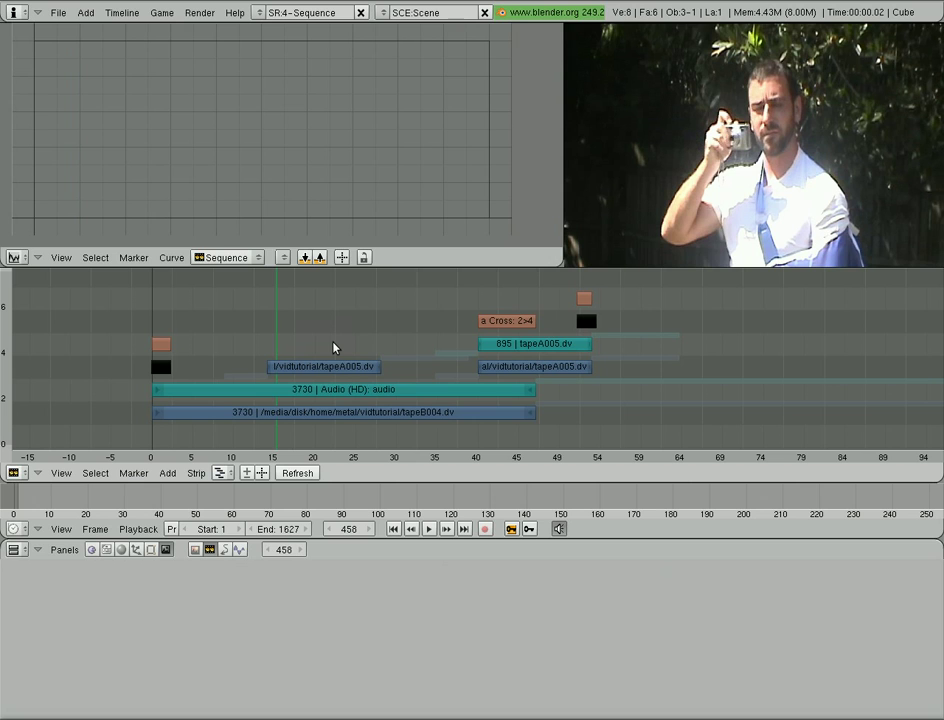